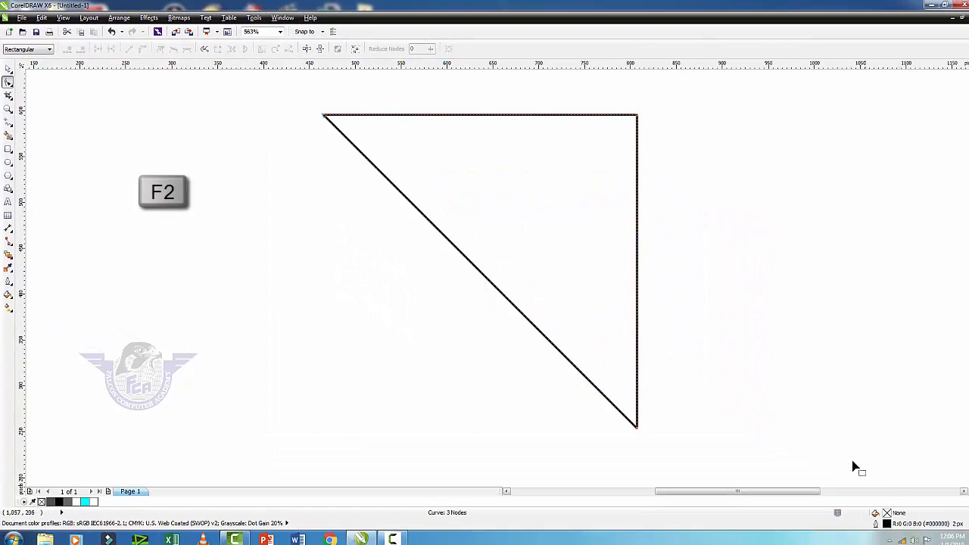
Open the list of color palettes that can be displayed in the workspace
left_click(7, 68)
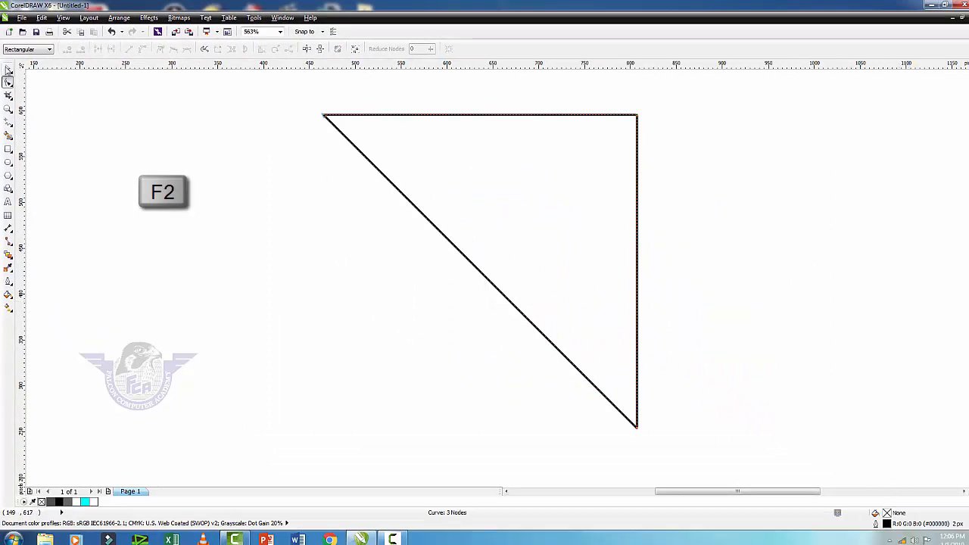
left_click(837, 179)
right_click(837, 179)
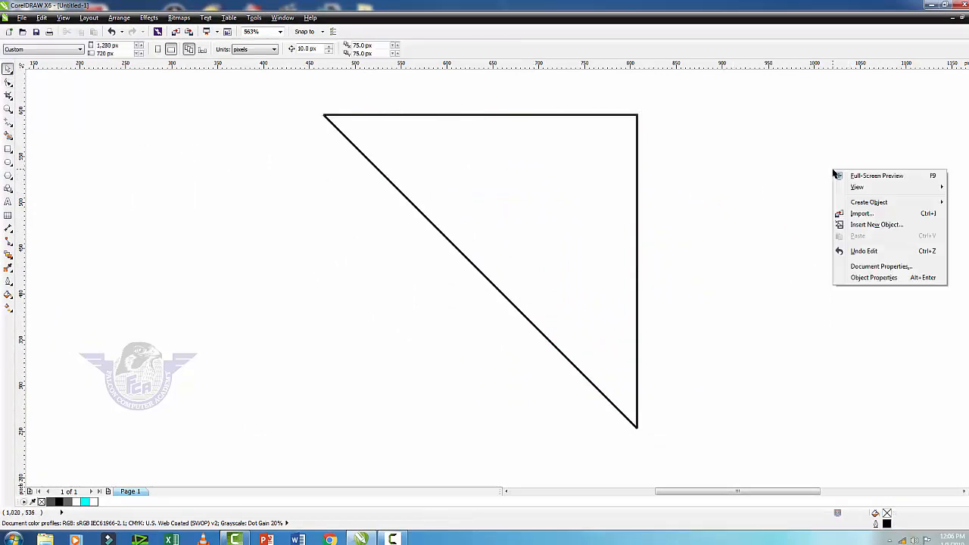
mouse_move(850, 190)
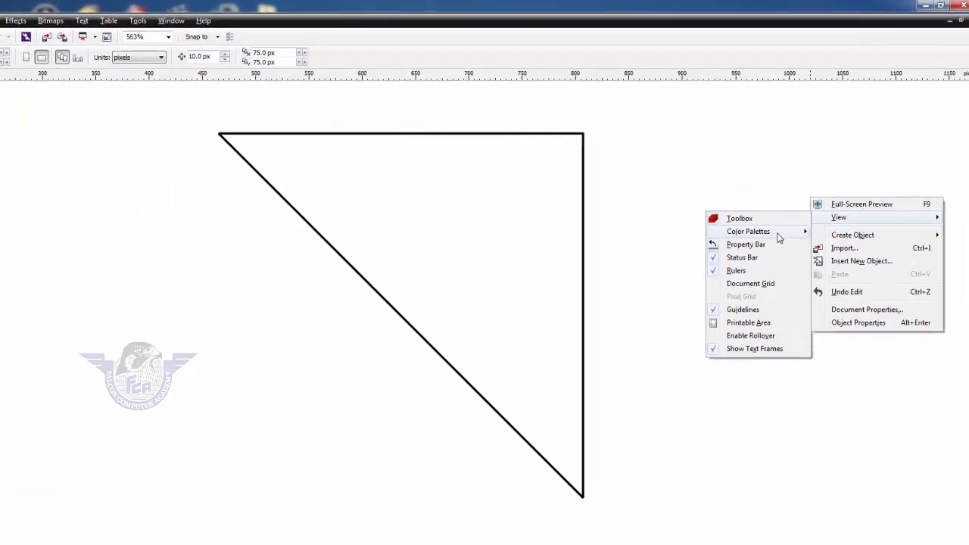
mouse_move(780, 203)
Fill the large triangle with dark grey #4D4D4D and remove its outline
left_click(532, 346)
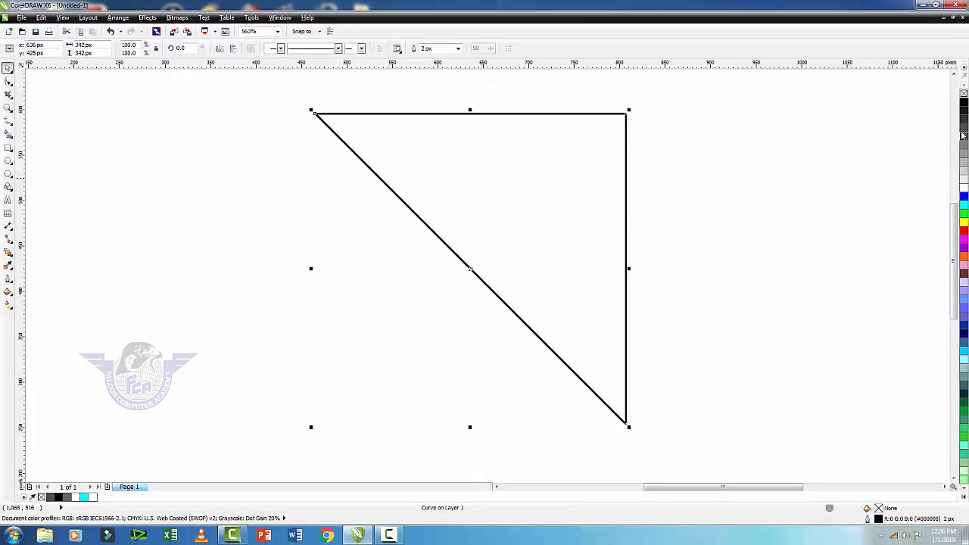
left_click(964, 130)
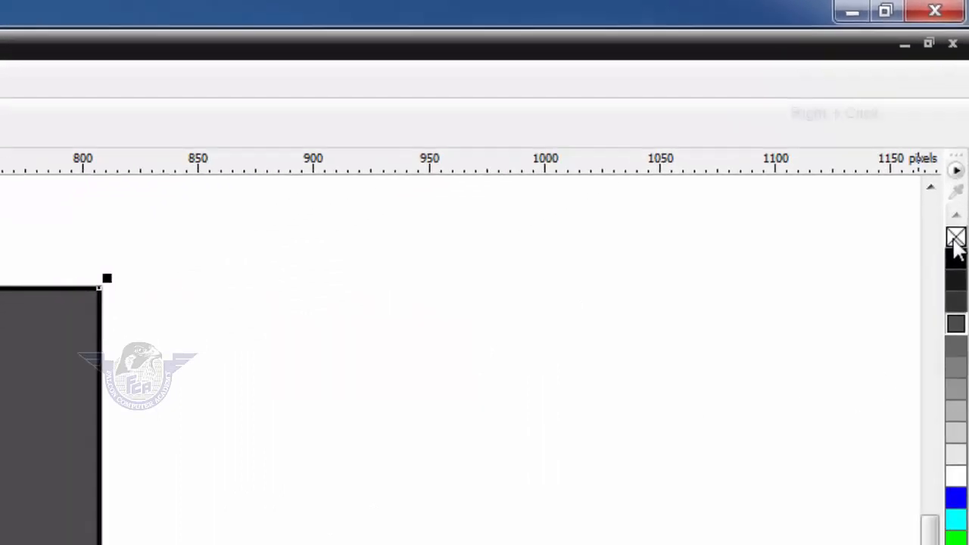
right_click(951, 310)
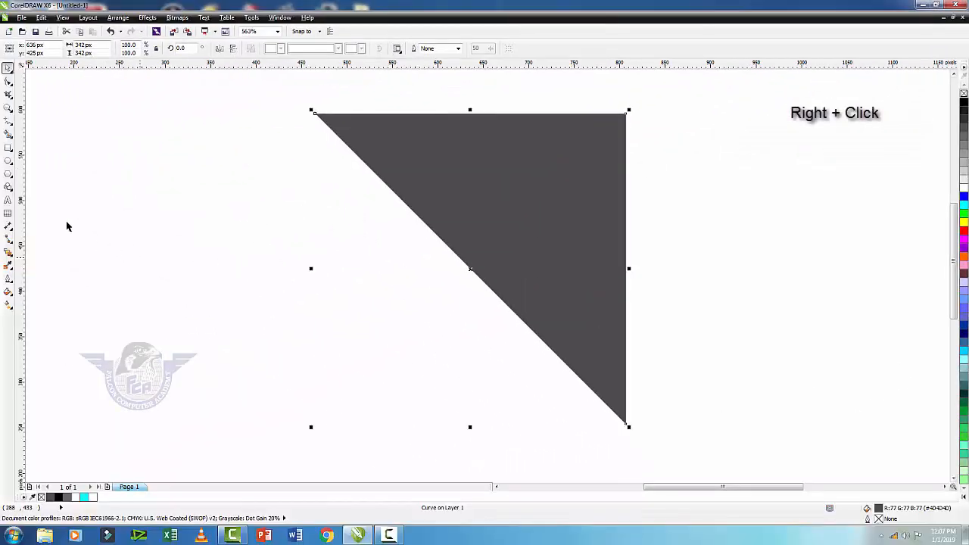
Draw a small closed triangle from the grey triangle's upper-left corner, with a vertical side about 120 px long and its third corner inside the grey shape
left_click(9, 123)
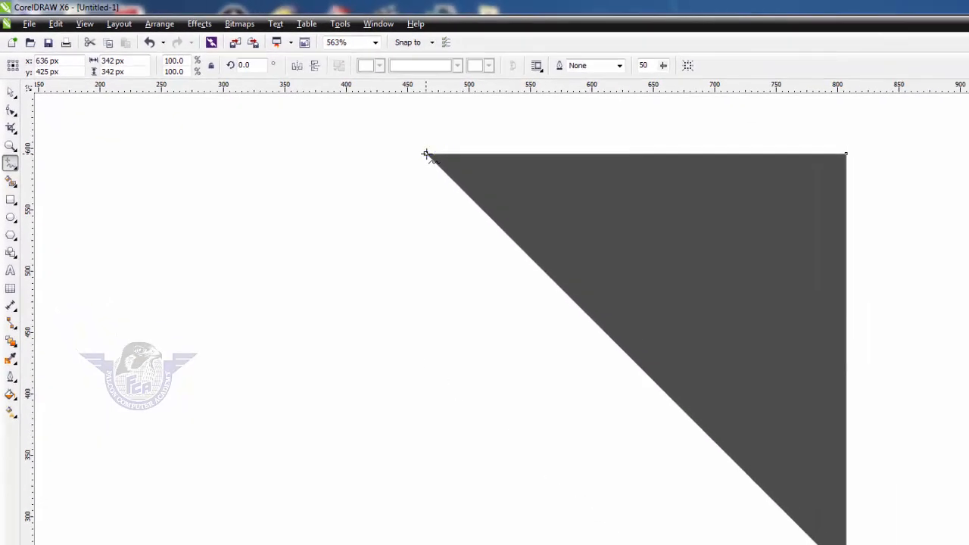
left_click(427, 154)
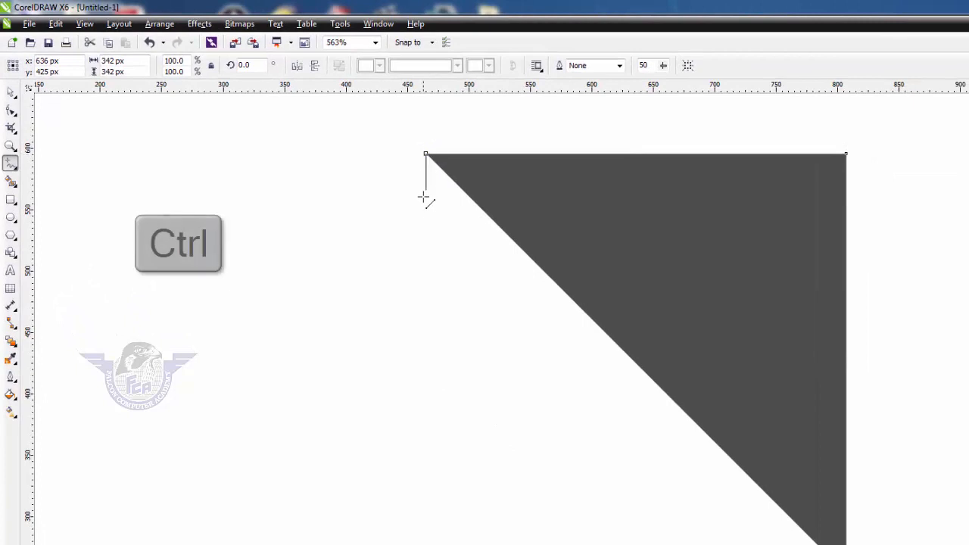
left_click(427, 306)
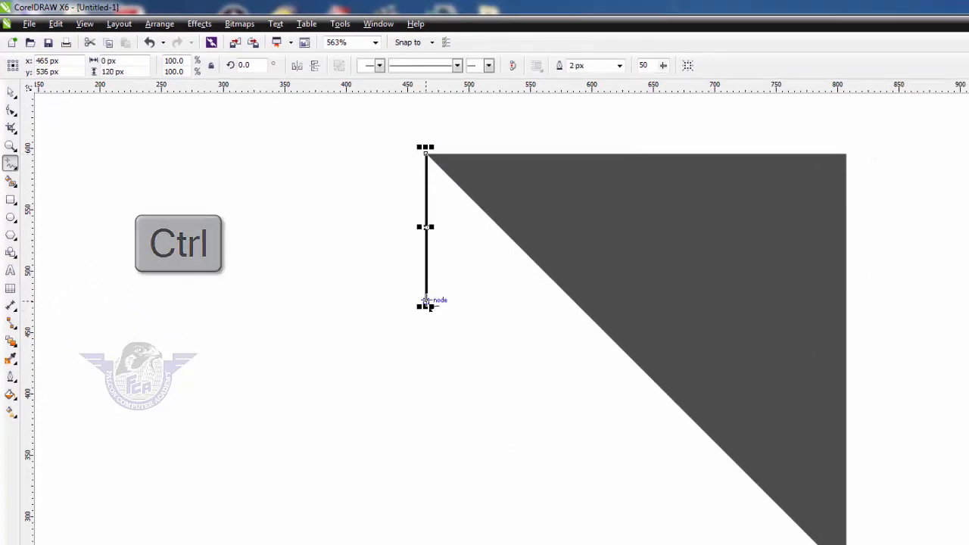
left_click(427, 306)
left_click(574, 210)
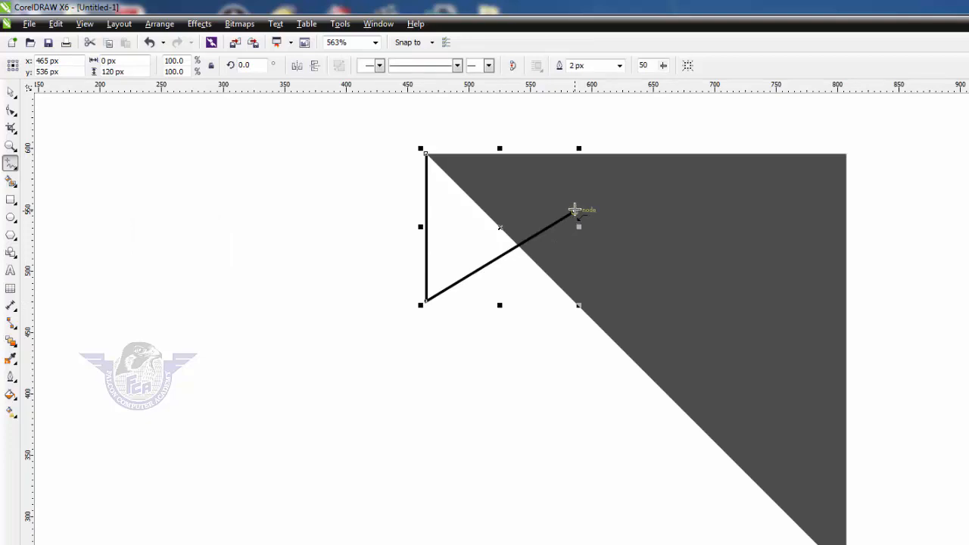
left_click(573, 210)
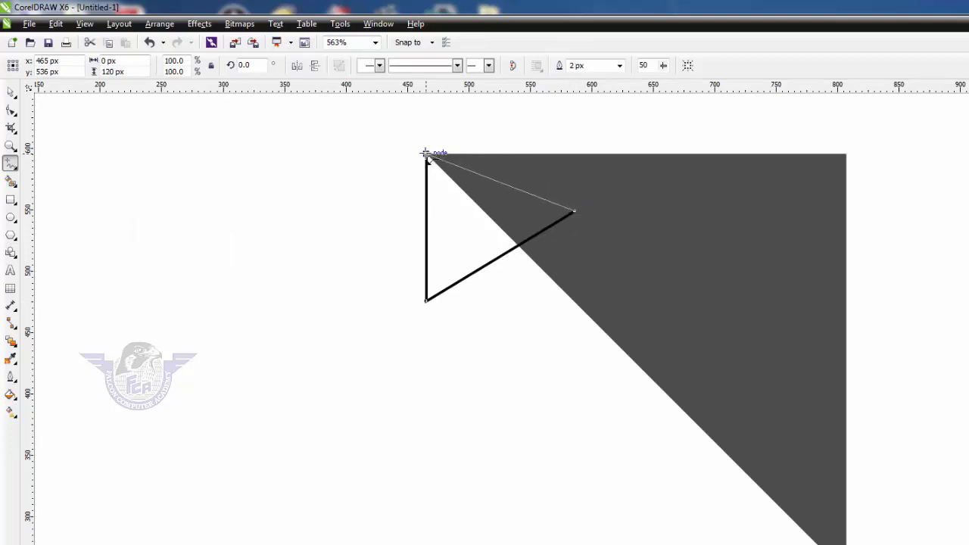
left_click(426, 153)
Fill the small triangle with black and send it behind the grey triangle
left_click(10, 91)
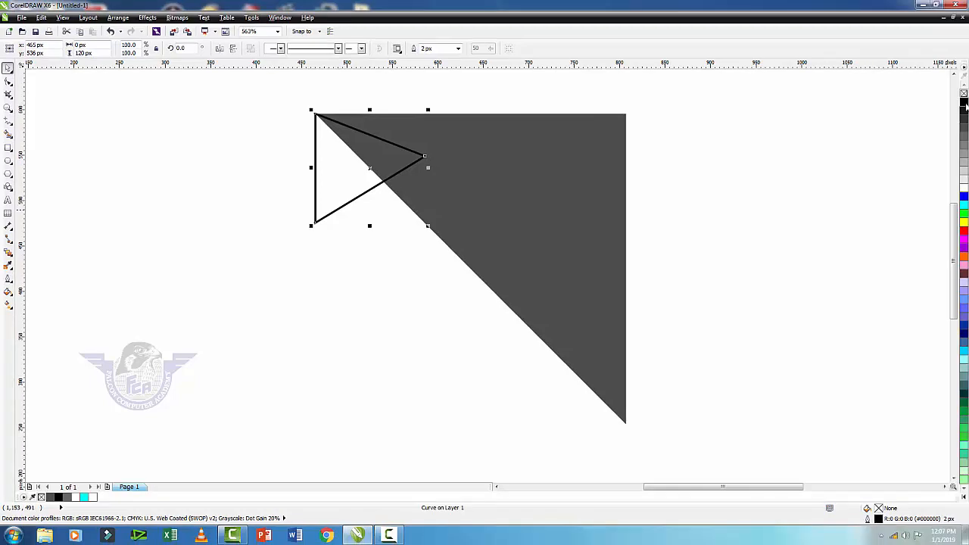
left_click(965, 106)
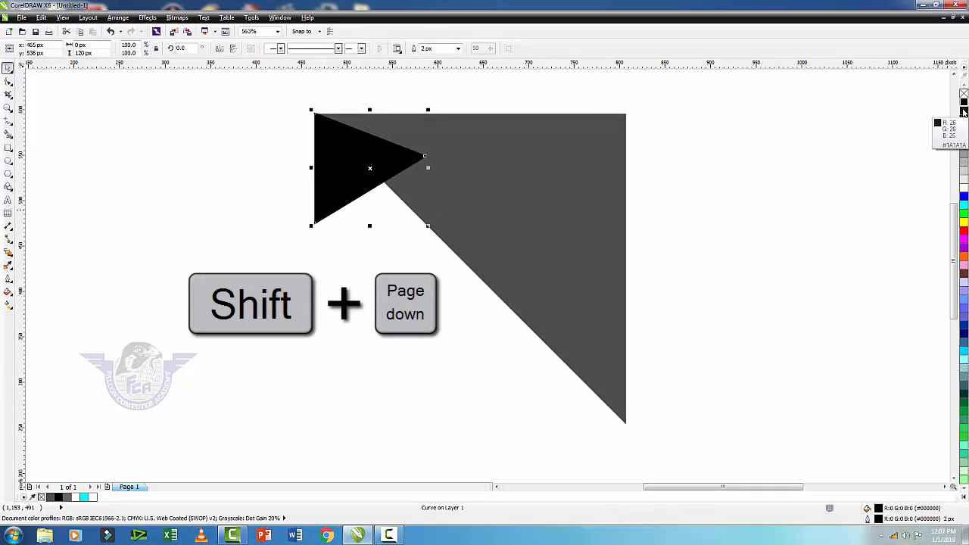
key("shift+Page_Down")
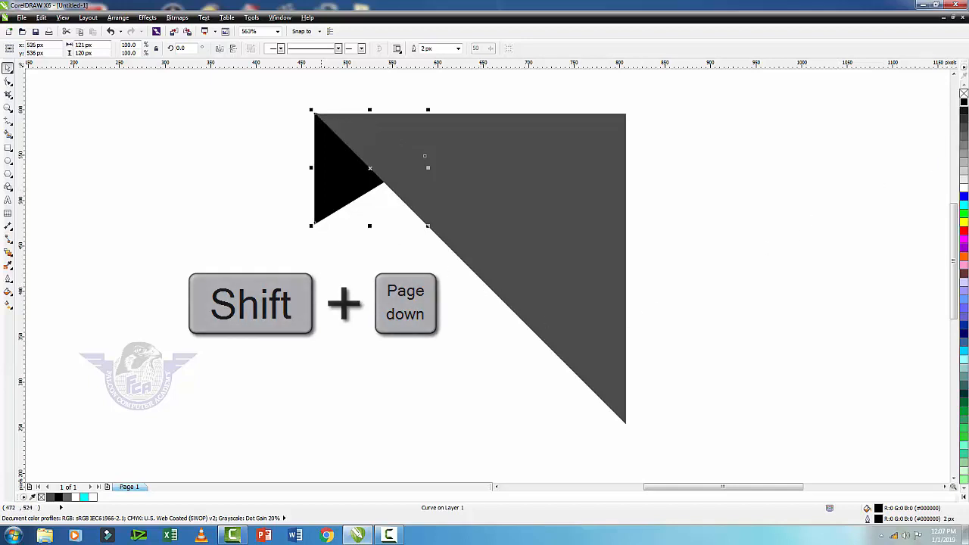
Select the small black triangle and remove its outline
left_click(480, 195)
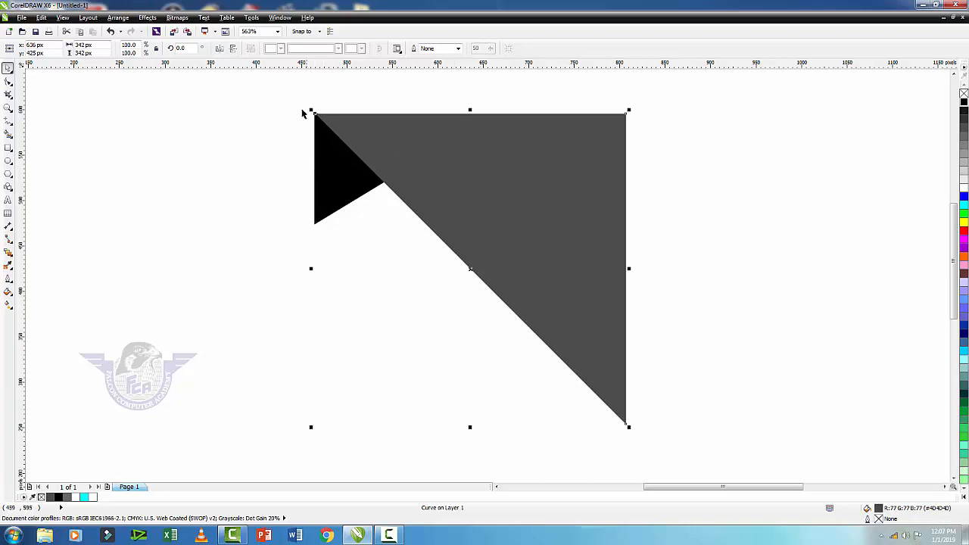
left_click_drag(286, 91, 353, 186)
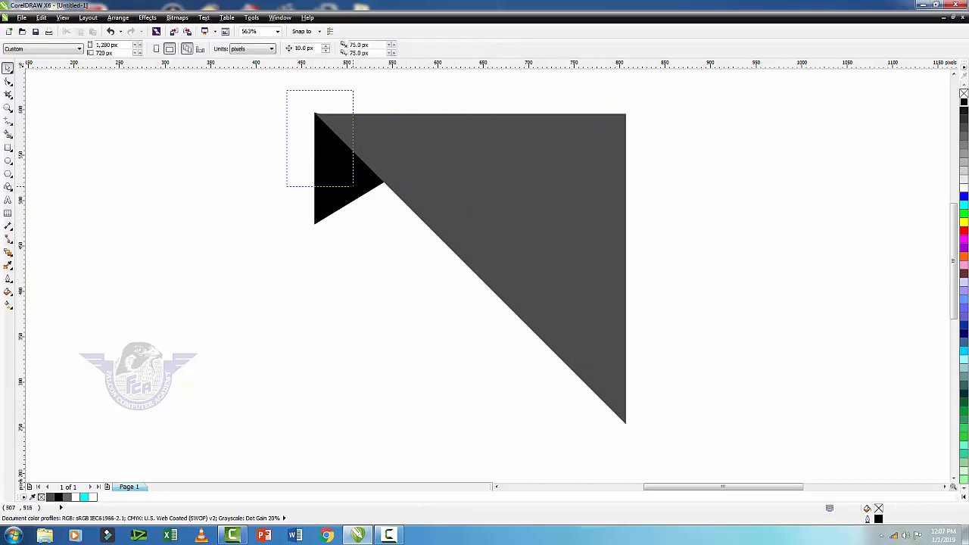
left_click(353, 186)
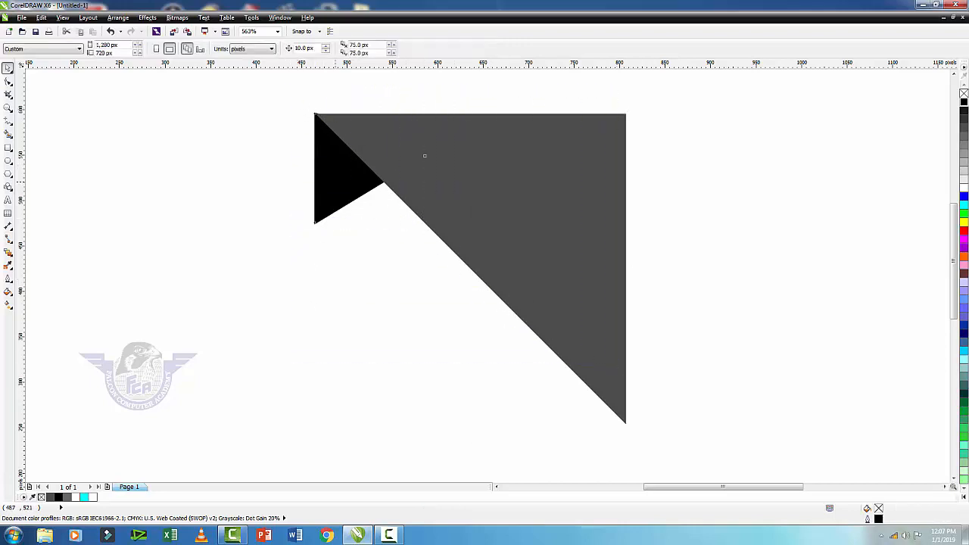
right_click(963, 94)
Select both the grey and the black triangles and group them
left_click(275, 100)
left_click_drag(286, 100, 655, 428)
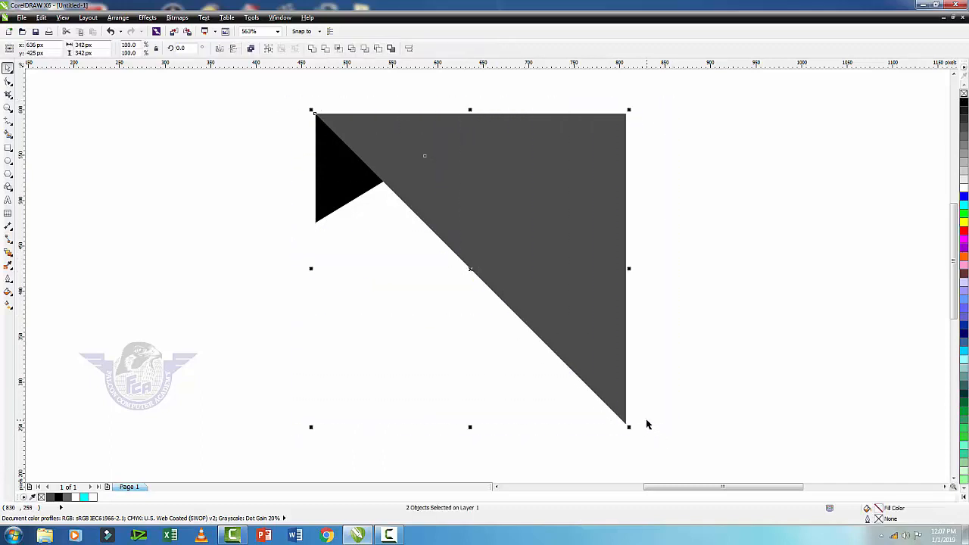
key("ctrl+g")
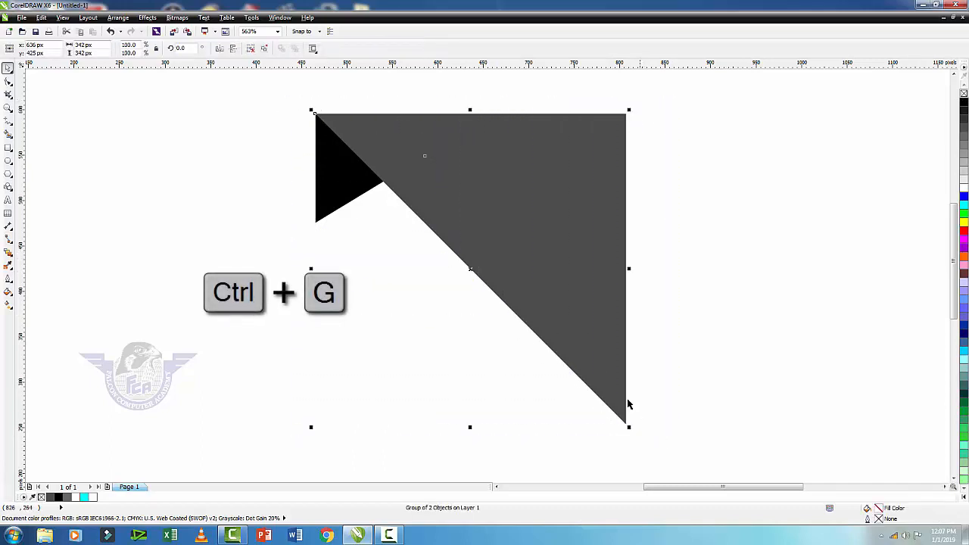
right_click(492, 224)
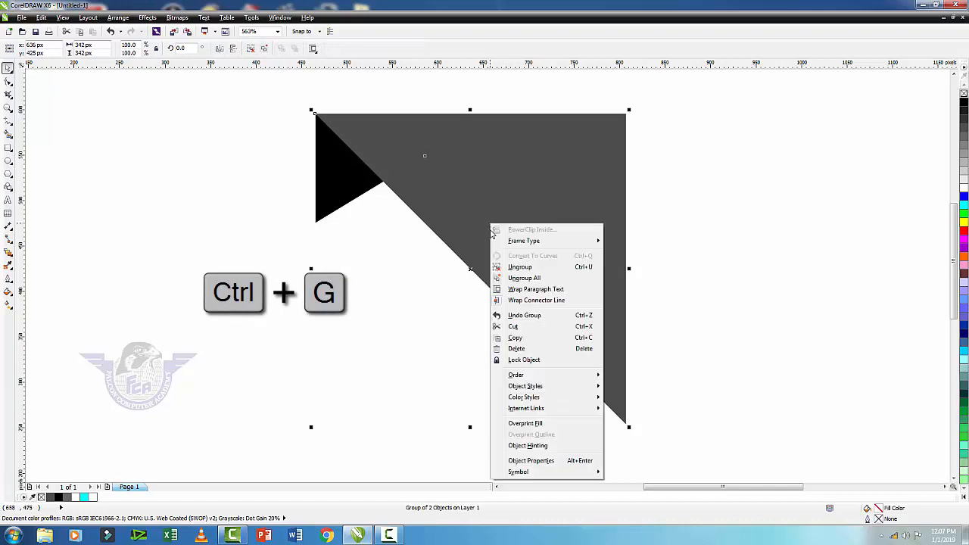
left_click(429, 198)
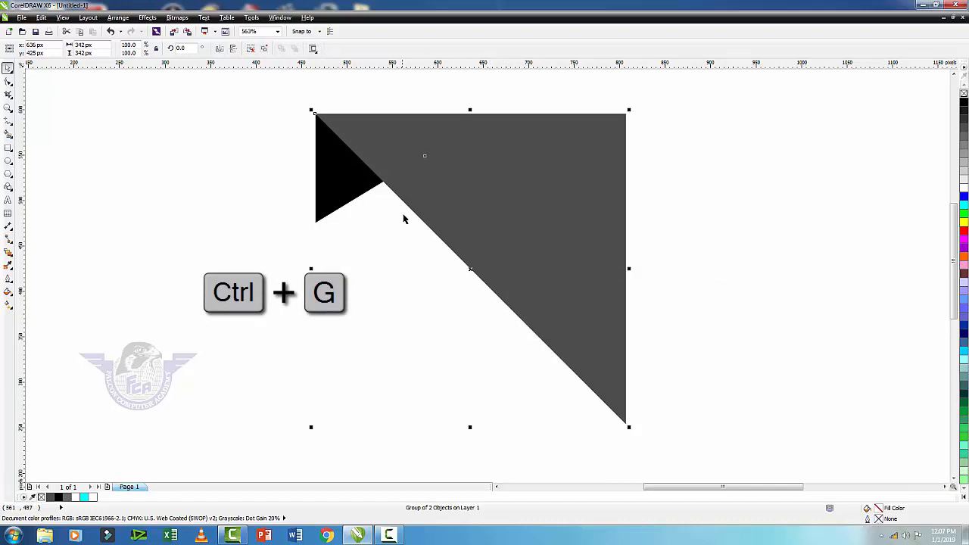
Create a horizontally mirrored copy of the group against its right edge, forming a downward-pointing triangle
scroll(402, 220, "down", 2)
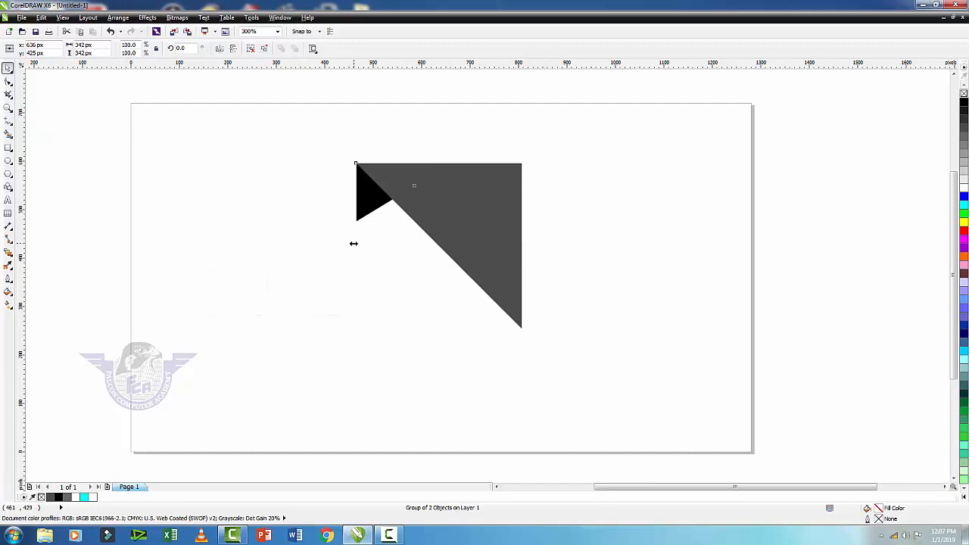
left_click_drag(353, 243, 579, 273)
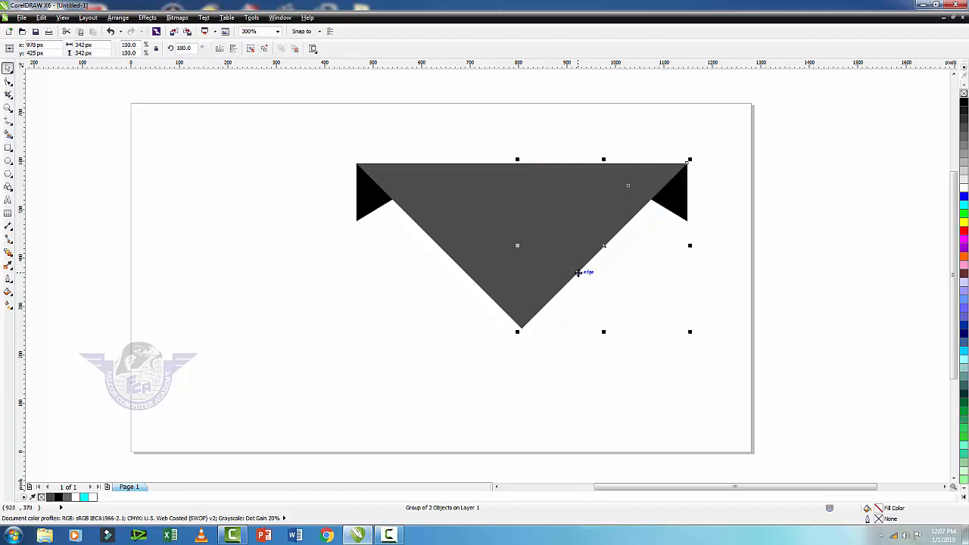
Stretch both halves downward to about 437 px high and narrow them to about 627 px wide
key("z")
left_click_drag(297, 130, 800, 389)
left_click_drag(852, 97, 73, 442)
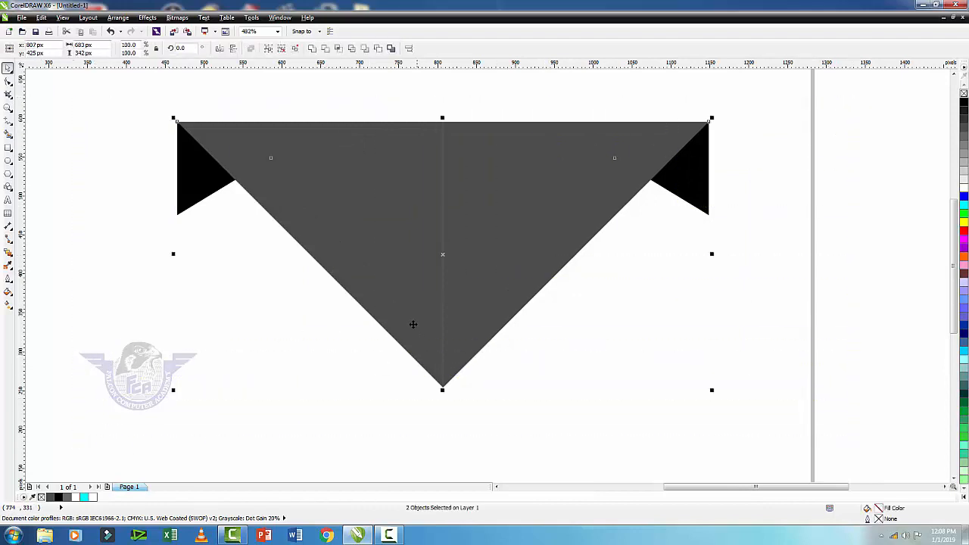
left_click_drag(443, 390, 443, 464)
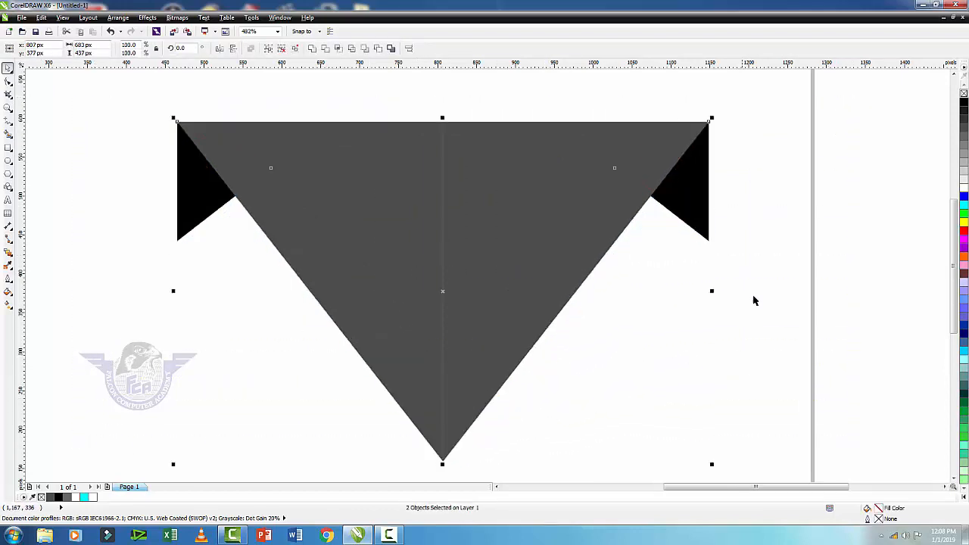
left_click_drag(711, 292, 668, 292)
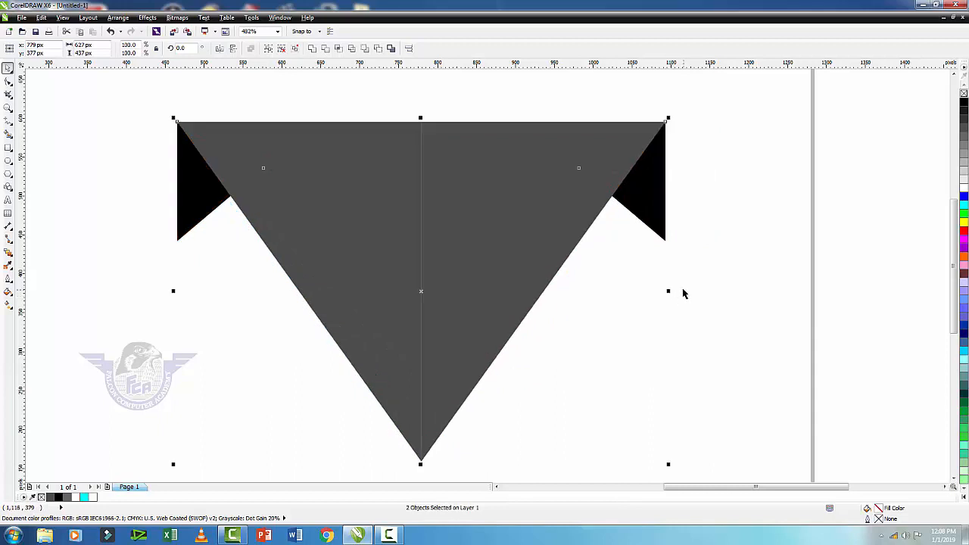
left_click(703, 285)
Shift the mirrored right half 20 px to the left so it overlaps the left half and closes the central seam
left_click(538, 226)
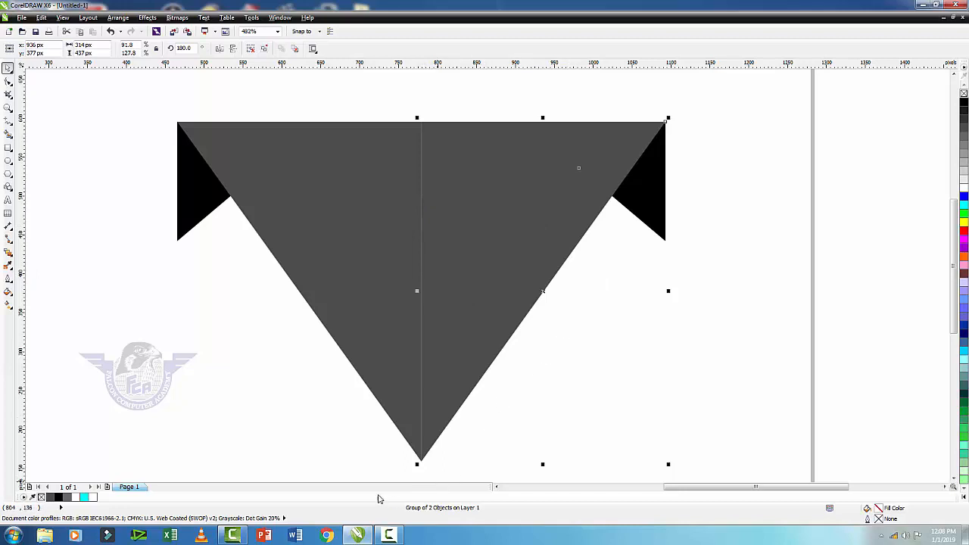
left_click_drag(393, 429, 459, 472)
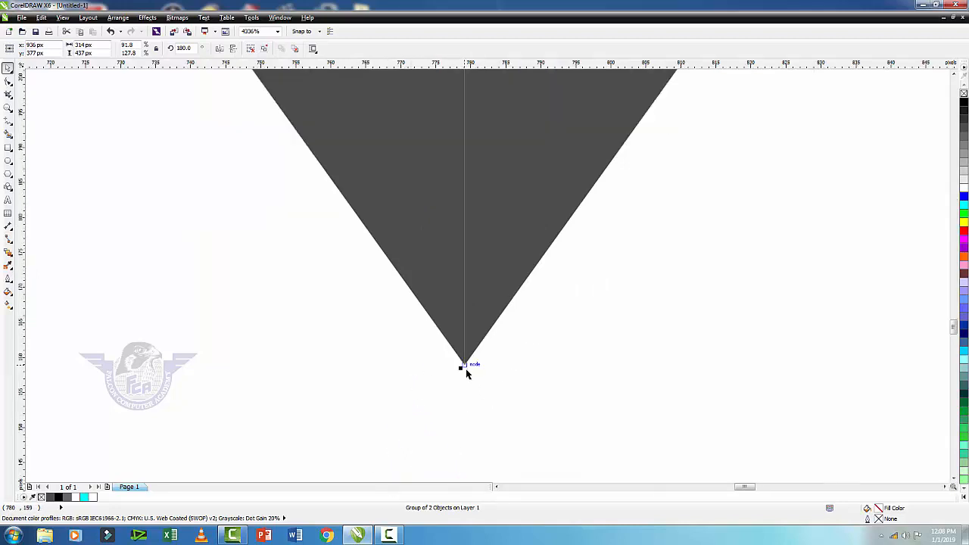
scroll(467, 375, "down", 1)
key("F4")
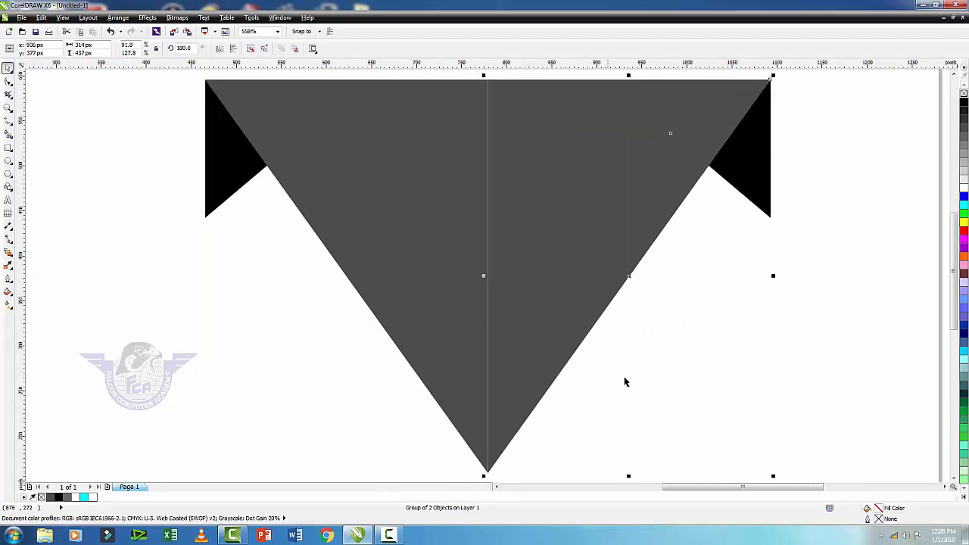
left_click(626, 378)
left_click(571, 323)
key("Left")
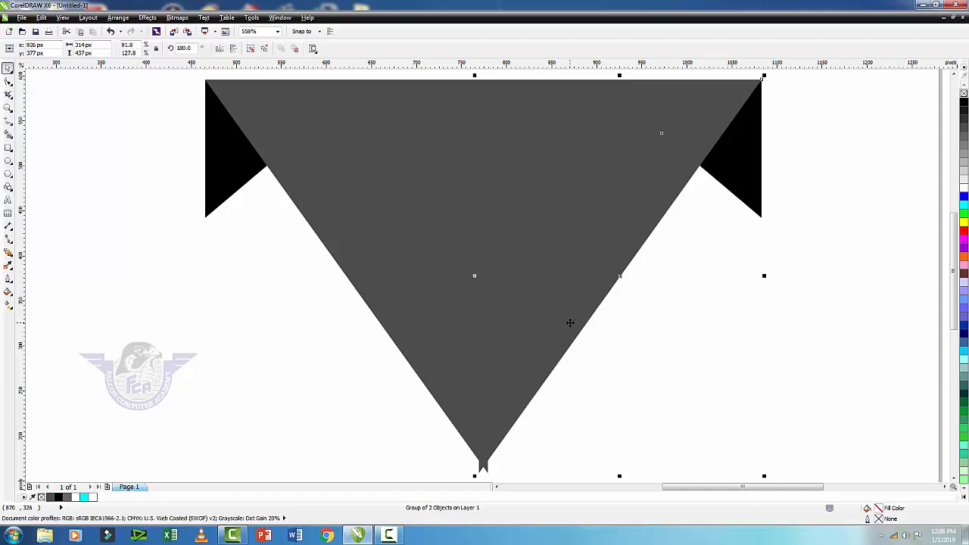
key("Left")
key("Left")
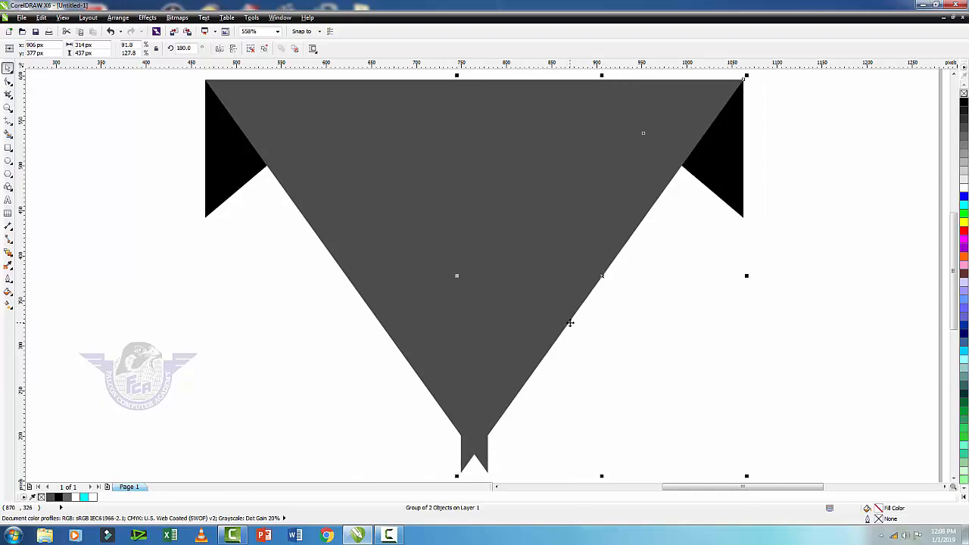
key("Right")
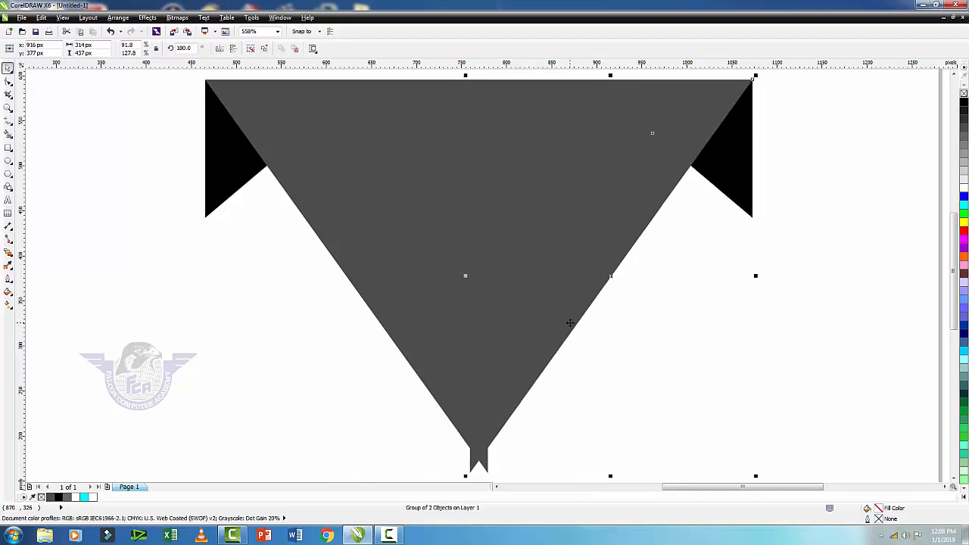
Select both mirrored halves of the downward-pointing triangle and group them into one object
left_click(671, 379)
key("F3")
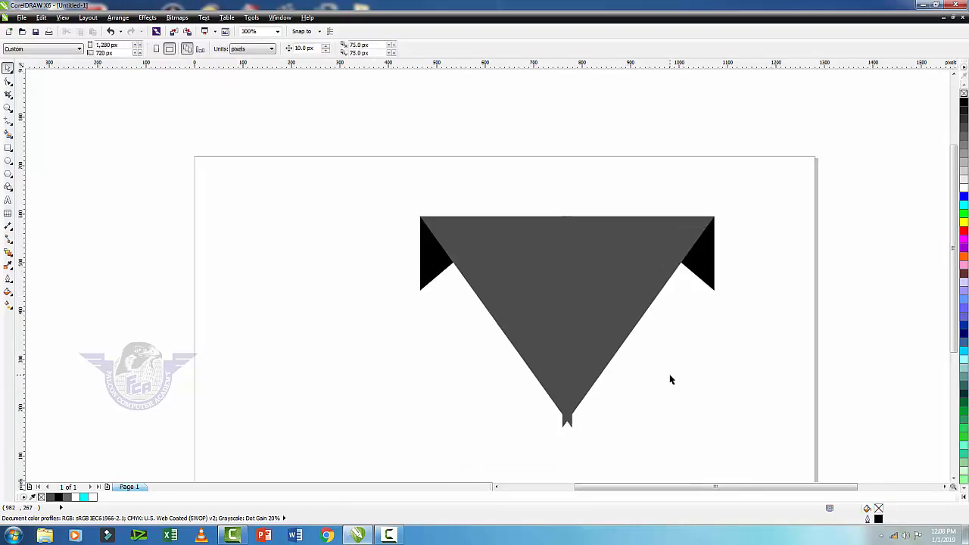
left_click_drag(371, 184, 745, 471)
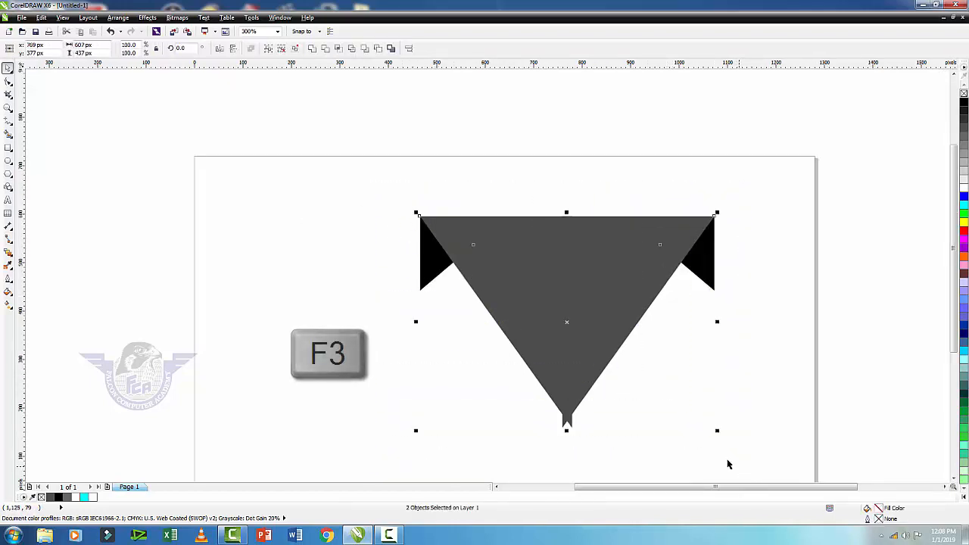
right_click(552, 307)
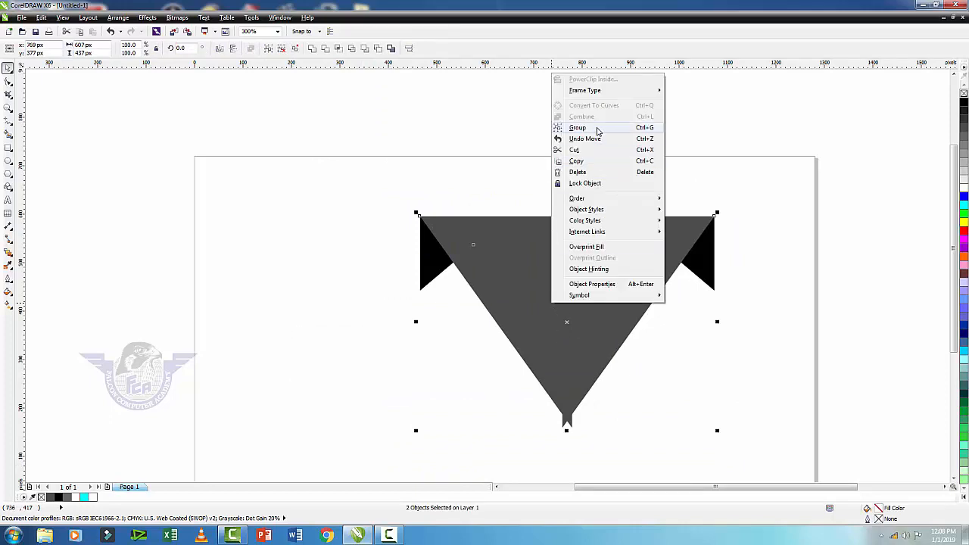
left_click(653, 129)
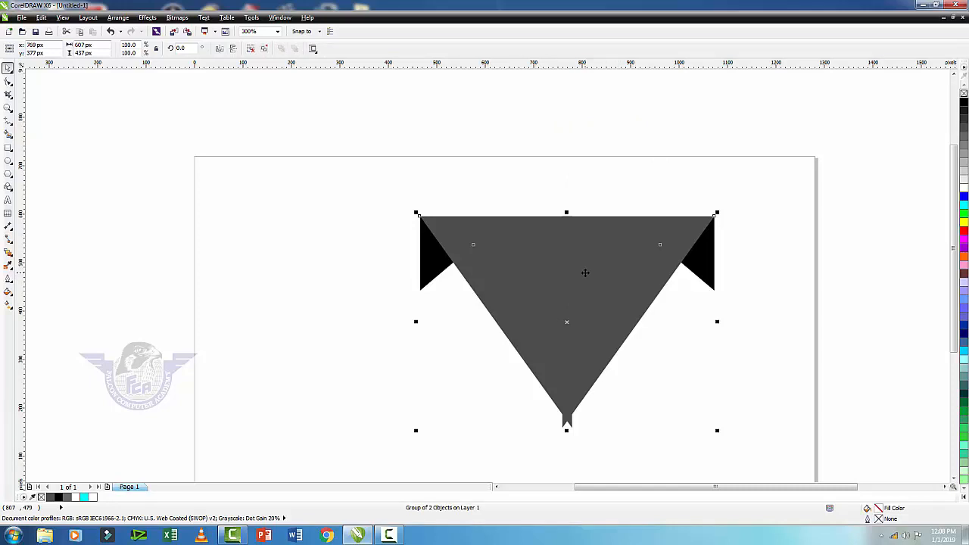
key("shift+F2")
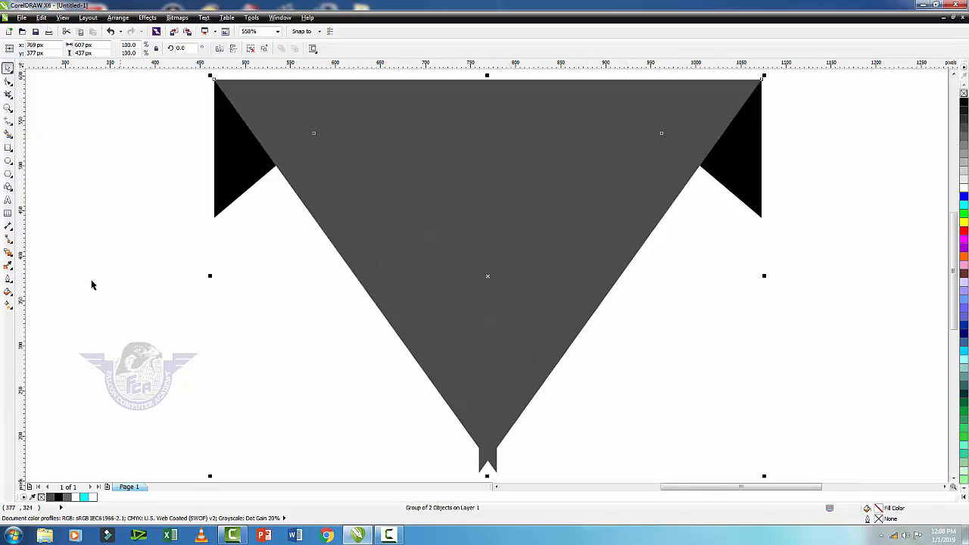
Draw a horizontal bar about 442 px wide and 45 px high across the triangle's middle and fill it with grey #666666
left_click(8, 148)
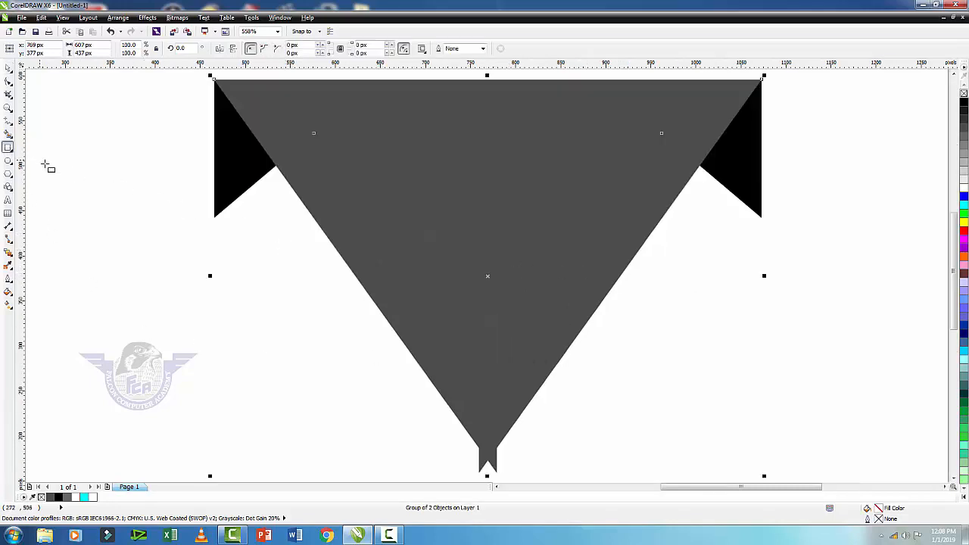
left_click_drag(298, 236, 697, 276)
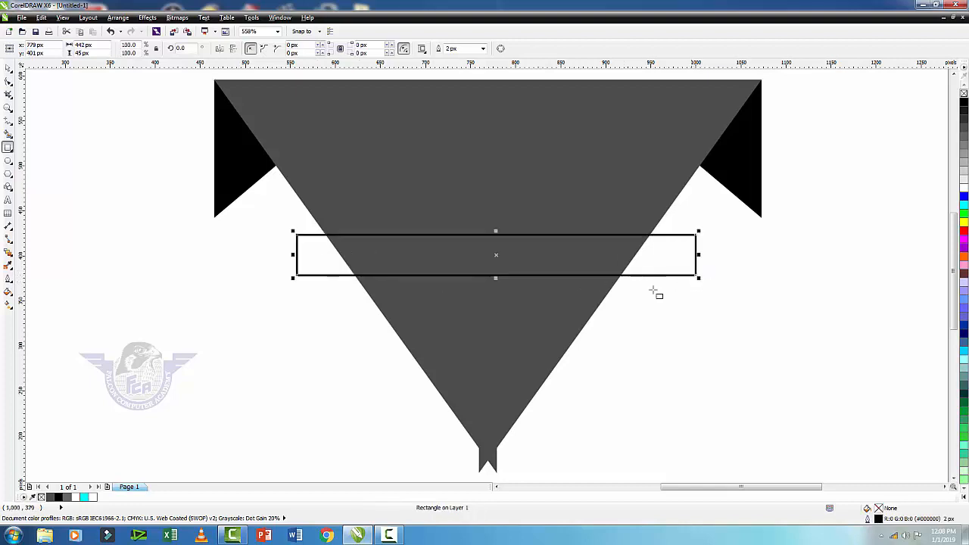
left_click(8, 69)
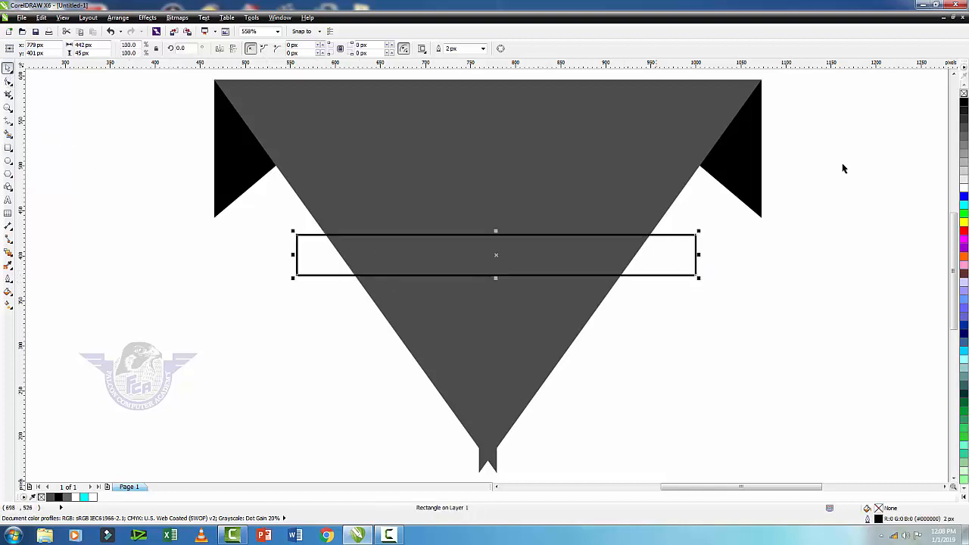
left_click(964, 138)
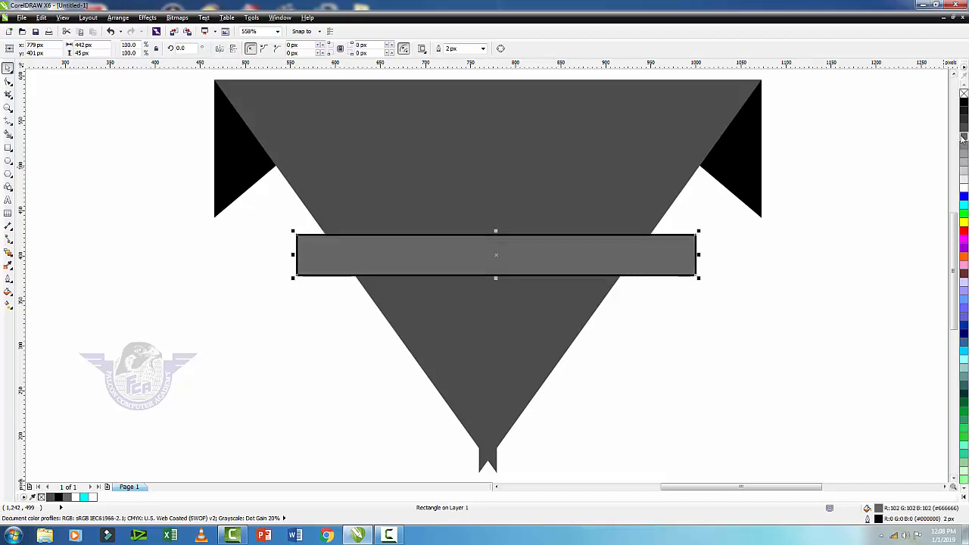
Move the grey bar slightly down to about y 385 px and centre it horizontally on the triangle group
left_click_drag(536, 255, 535, 273)
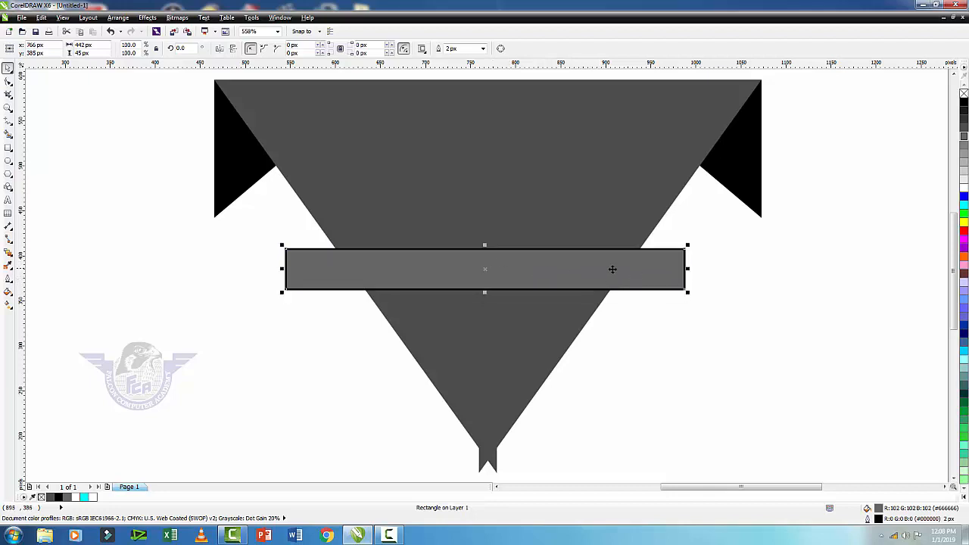
left_click(584, 282)
left_click(440, 262)
key("shift")
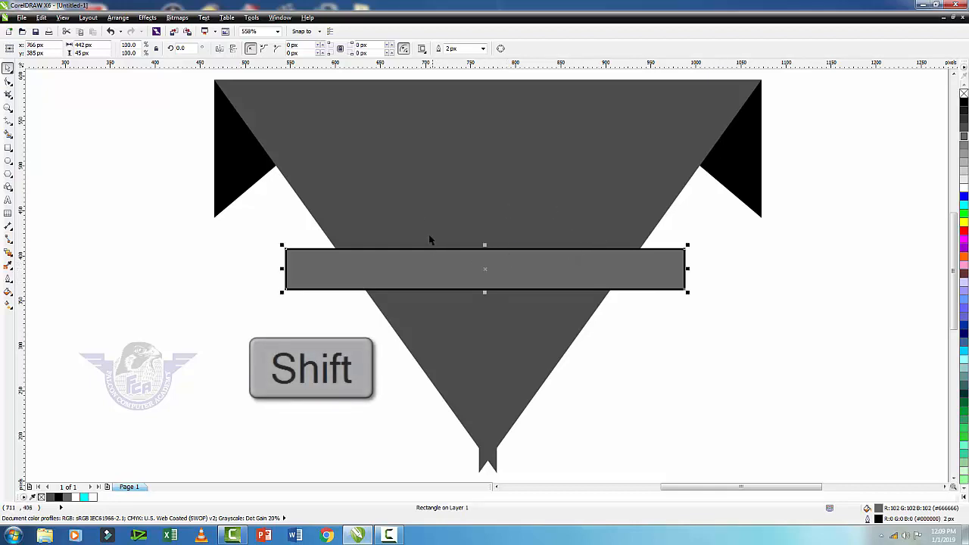
left_click(412, 196, "shift")
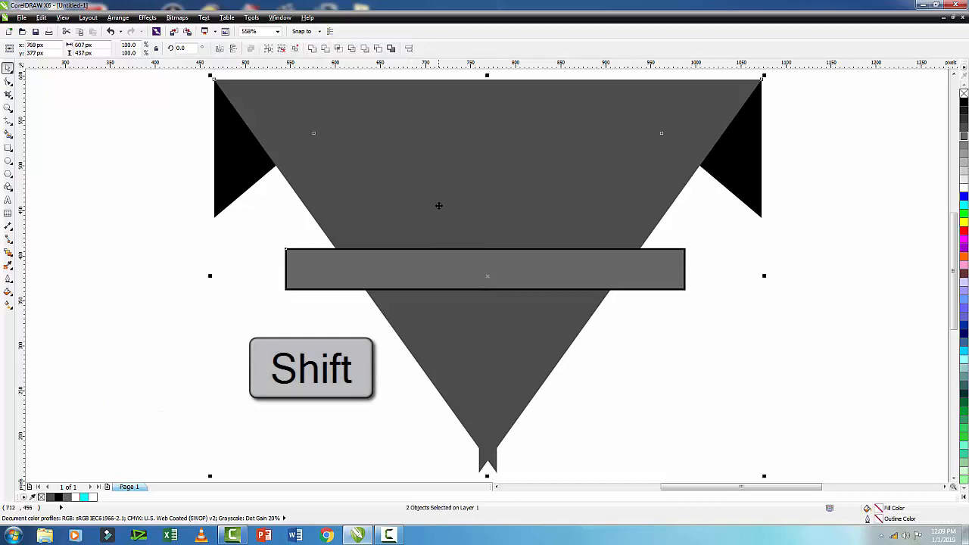
key("c")
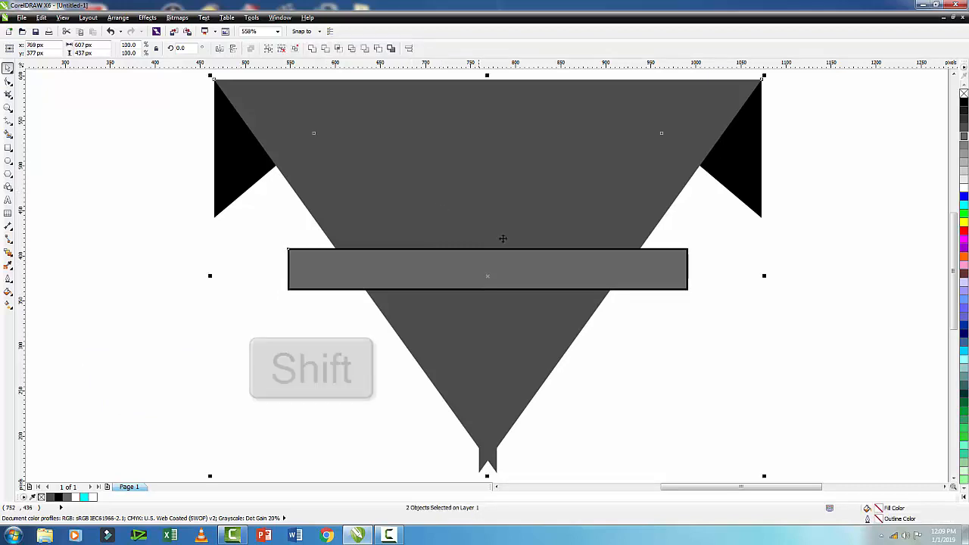
left_click(748, 330)
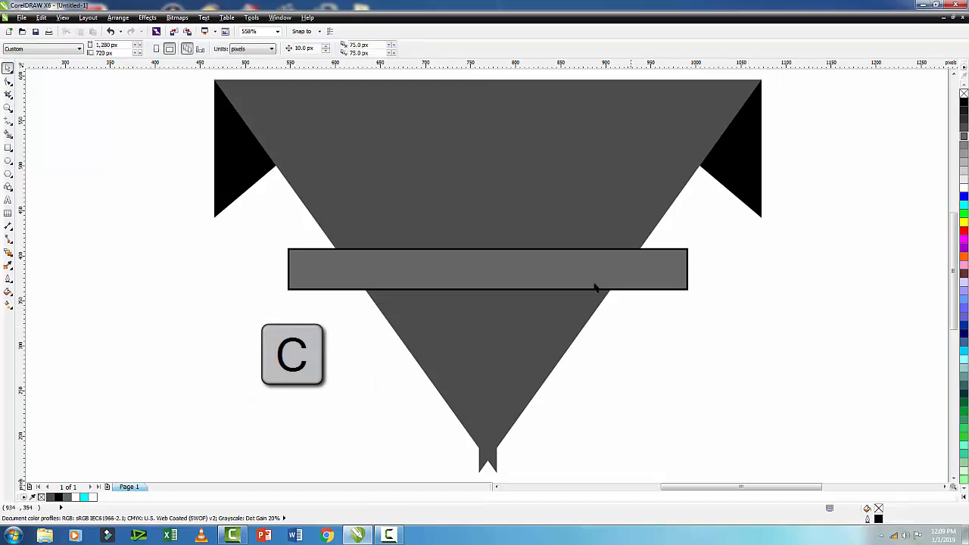
Draw a closed freehand triangle about 134 px wide and 97 px high from the bar's lower-left corner to the large triangle's left edge
left_click(381, 274)
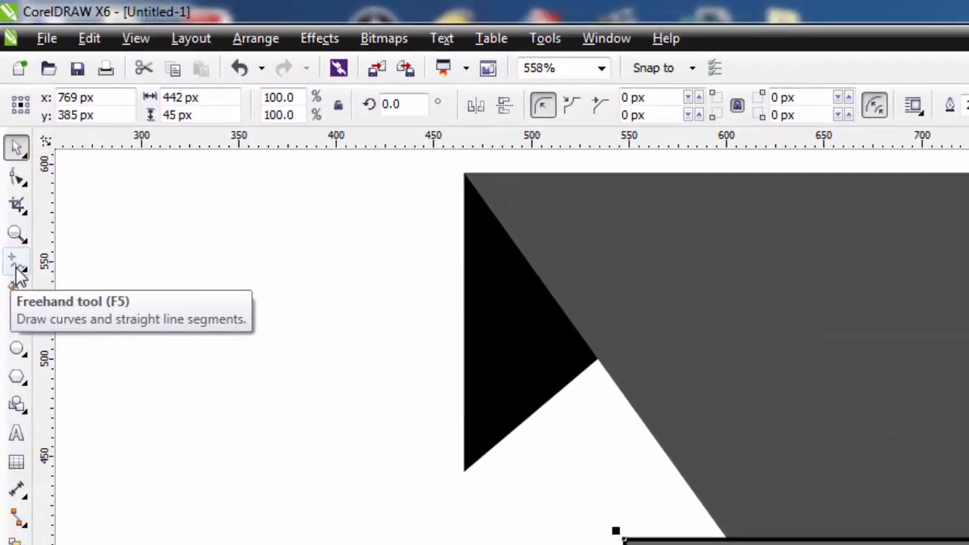
left_click(9, 122)
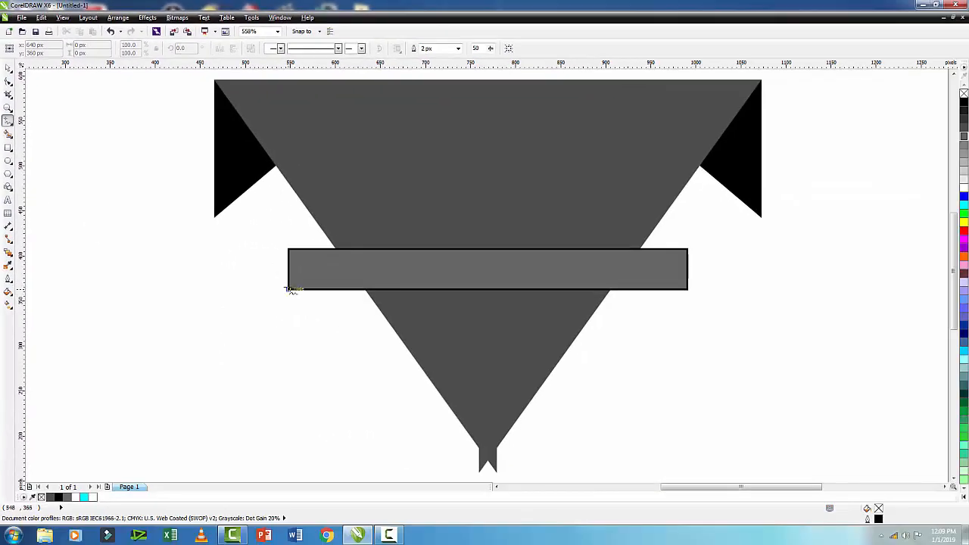
left_click(288, 290)
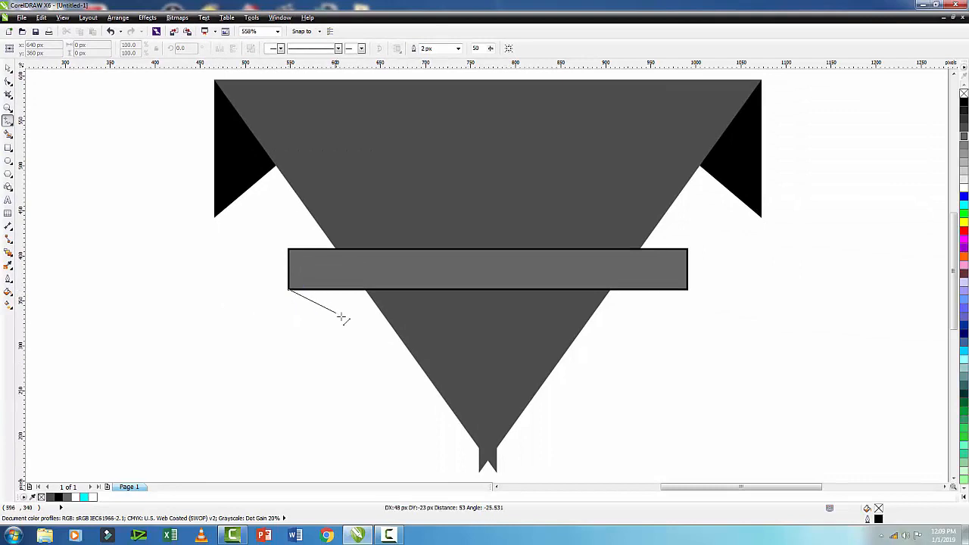
left_click(409, 353)
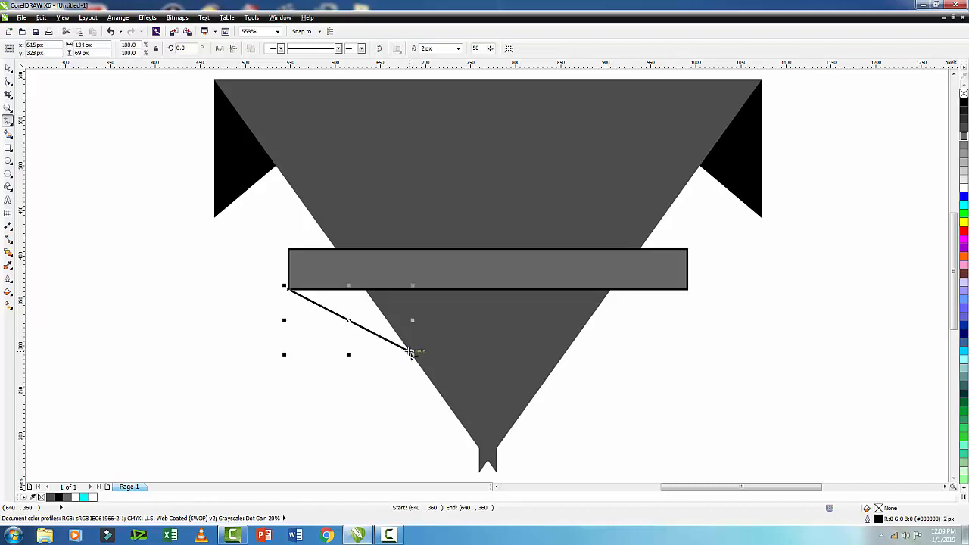
mouse_move(408, 352)
left_mouse_down()
mouse_move(385, 262)
mouse_move(289, 290)
left_mouse_up()
left_click(7, 69)
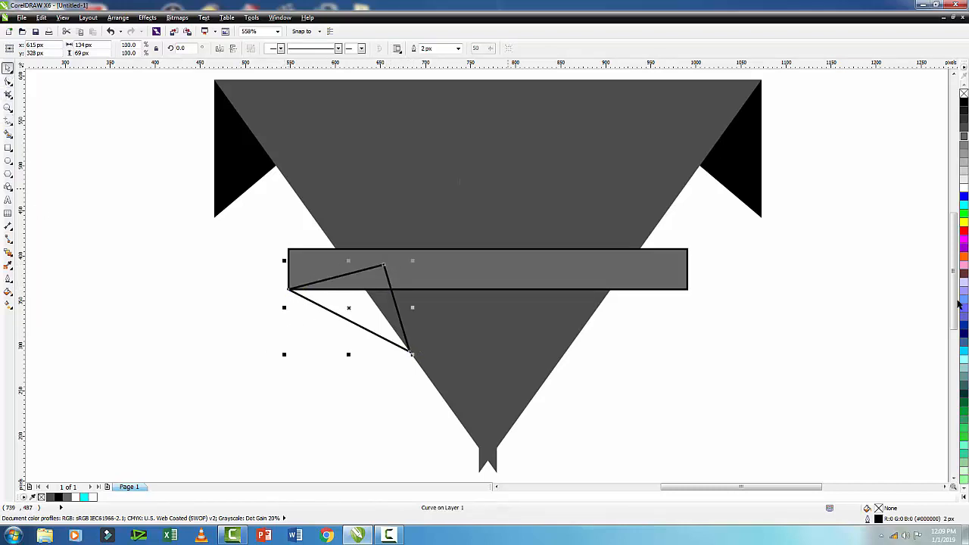
Fill the new small triangle with black and send it behind the bar and the large triangle
left_click(957, 479)
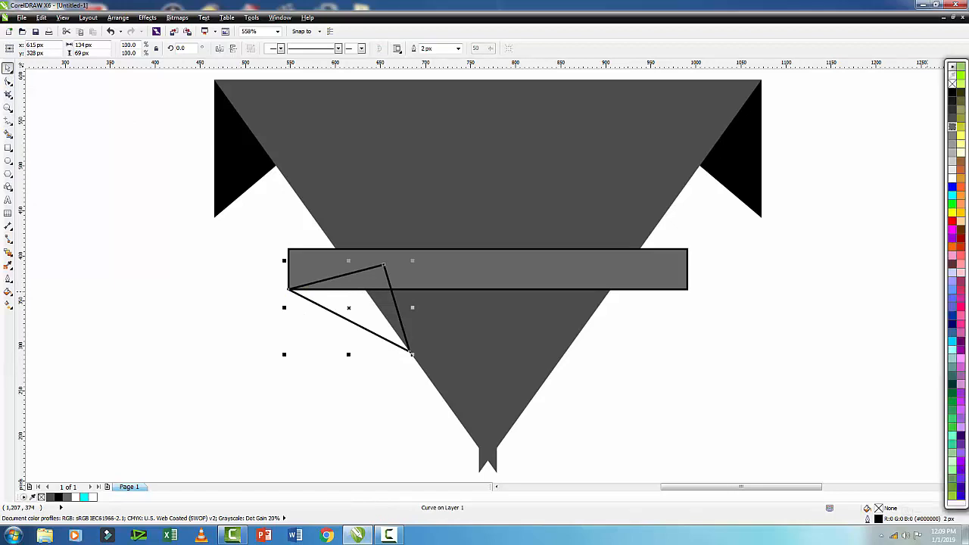
left_click(953, 94)
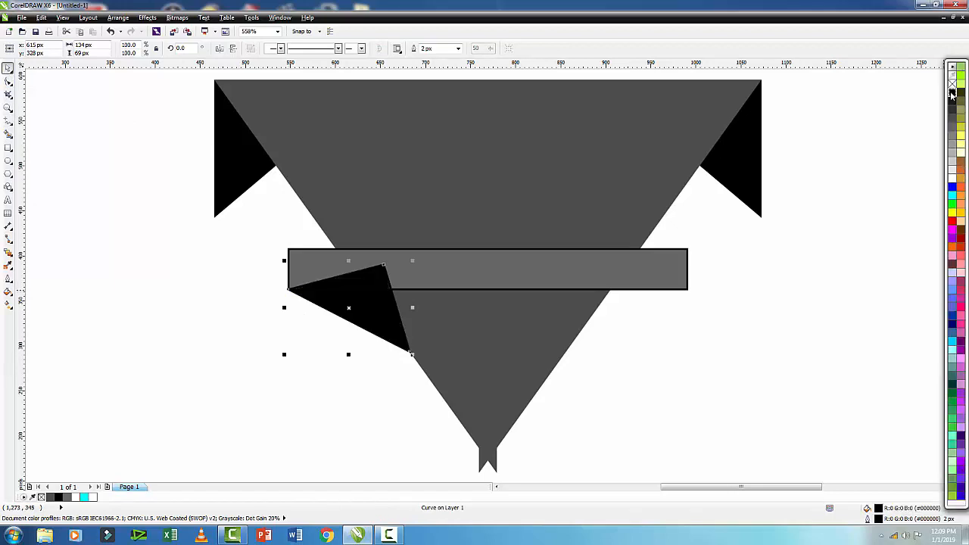
key("shift+Page_Down")
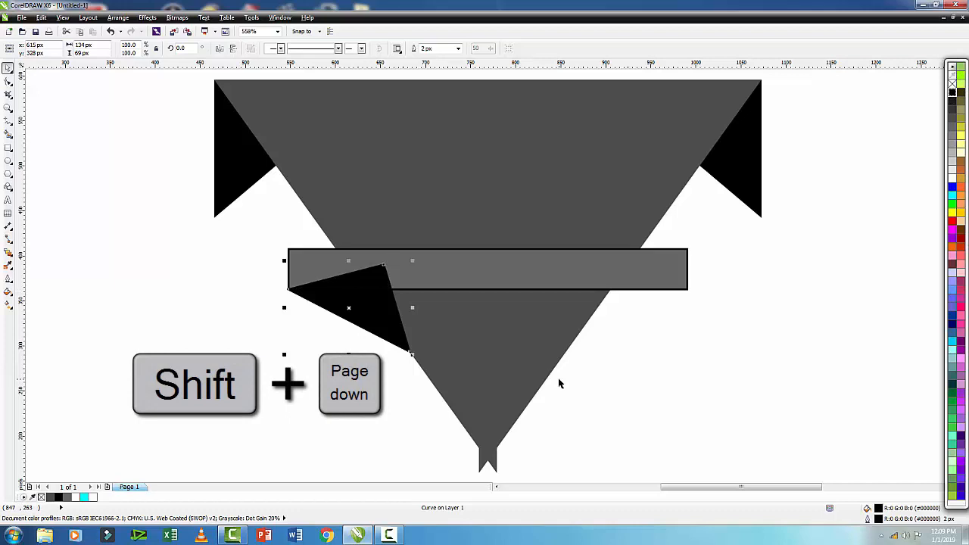
key("shift+Page_Down")
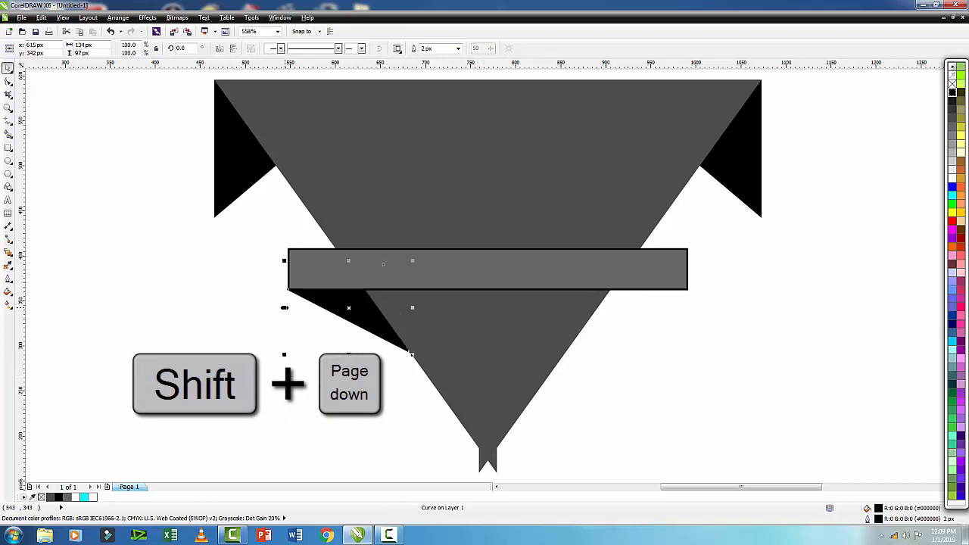
Create a horizontally mirrored copy of the small black triangle and align it with the grey bar's right edge
left_click_drag(285, 307, 290, 306)
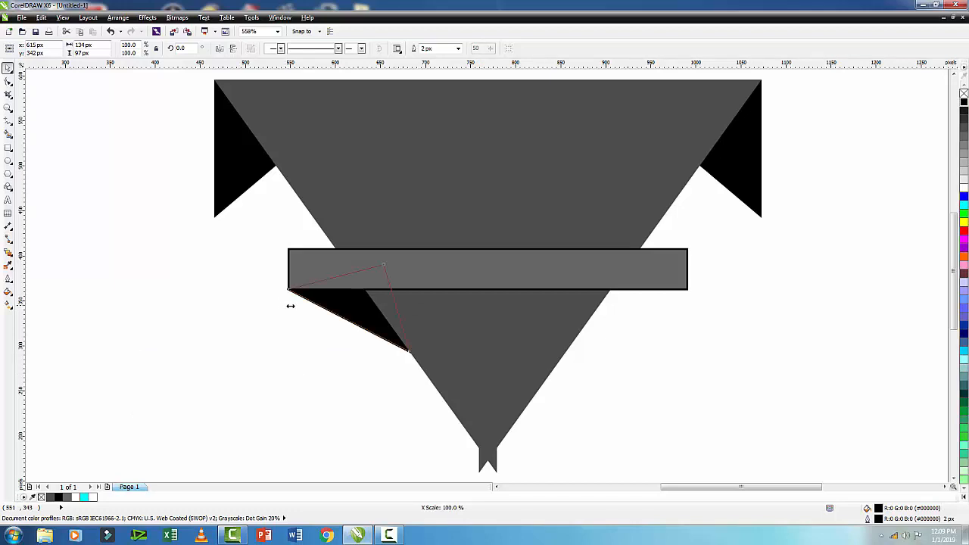
left_click_drag(430, 323, 489, 335)
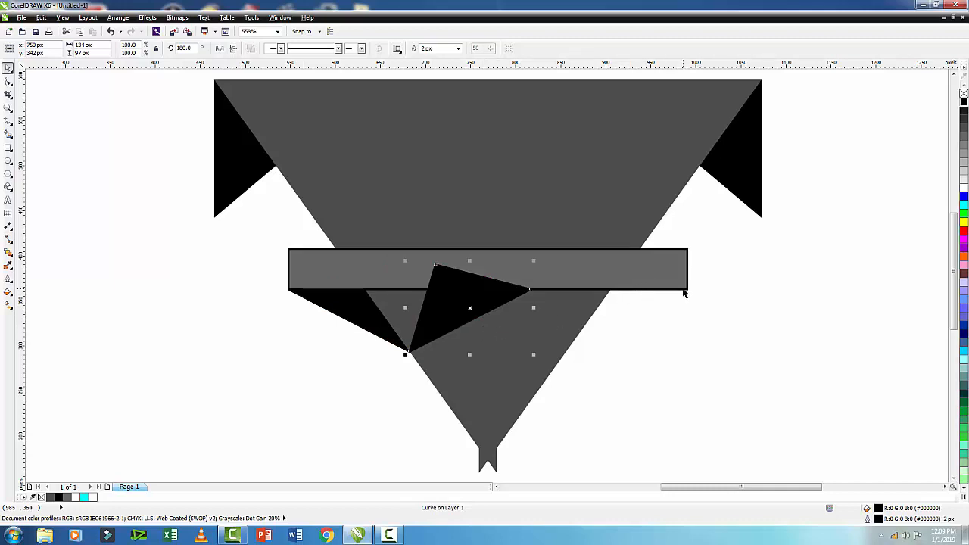
key("shift")
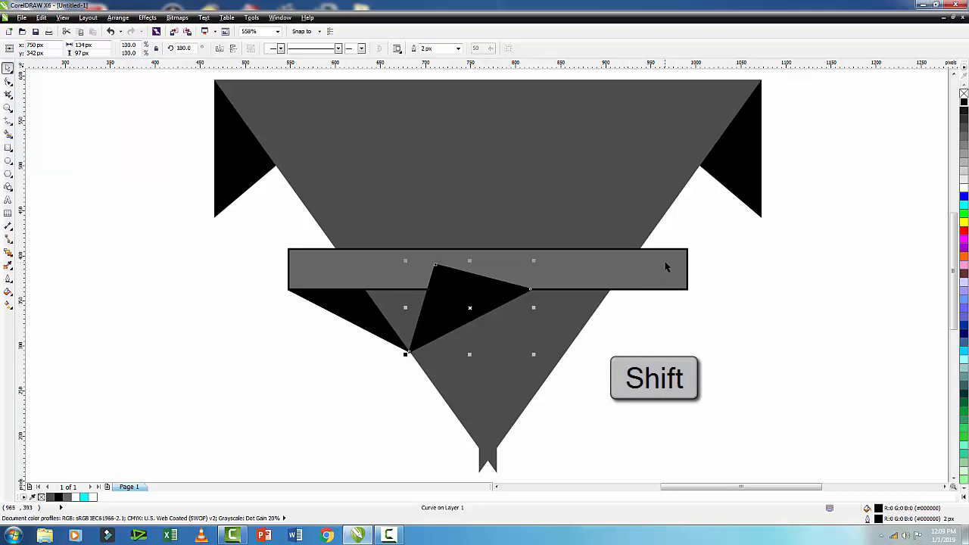
left_click(667, 266, "shift")
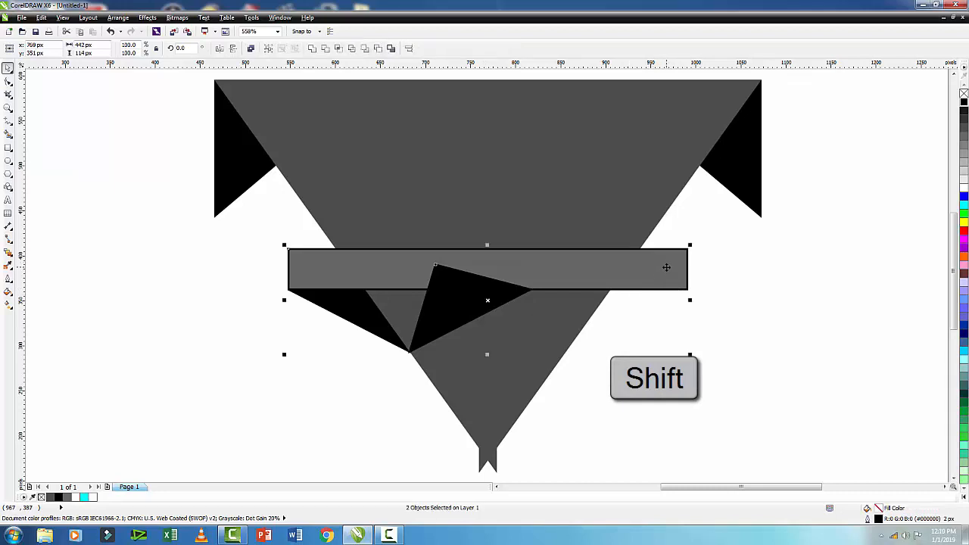
key("r")
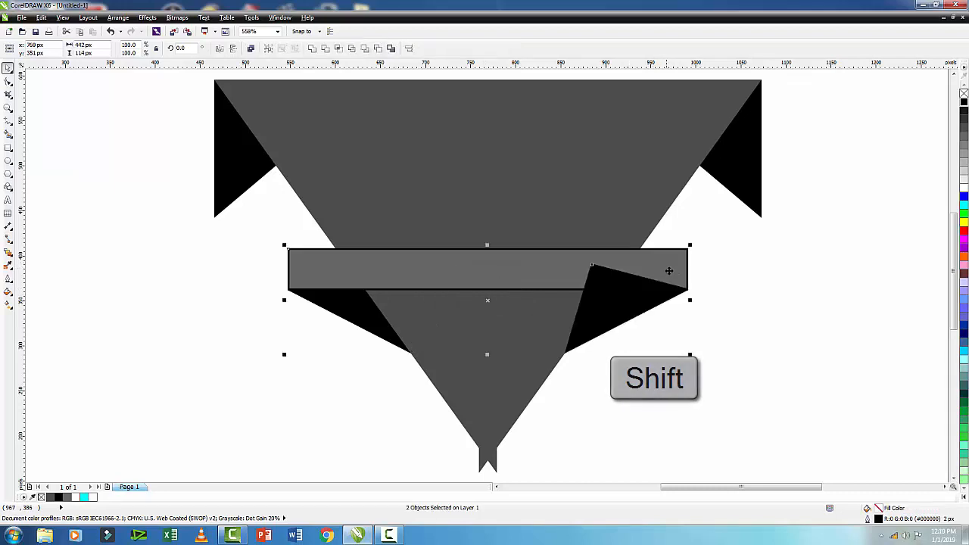
Send the mirrored black triangle on the right behind all other shapes
left_click(747, 311)
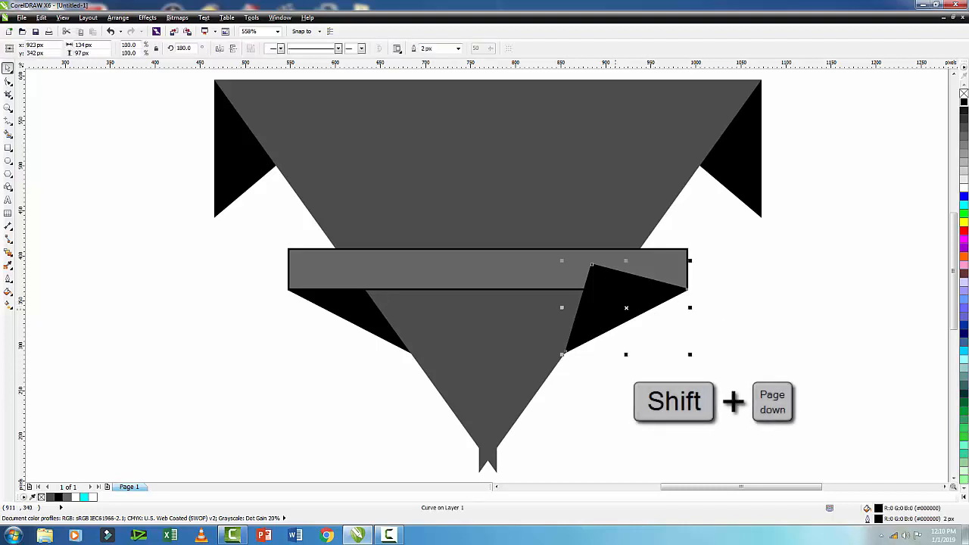
key("shift+Page_Down")
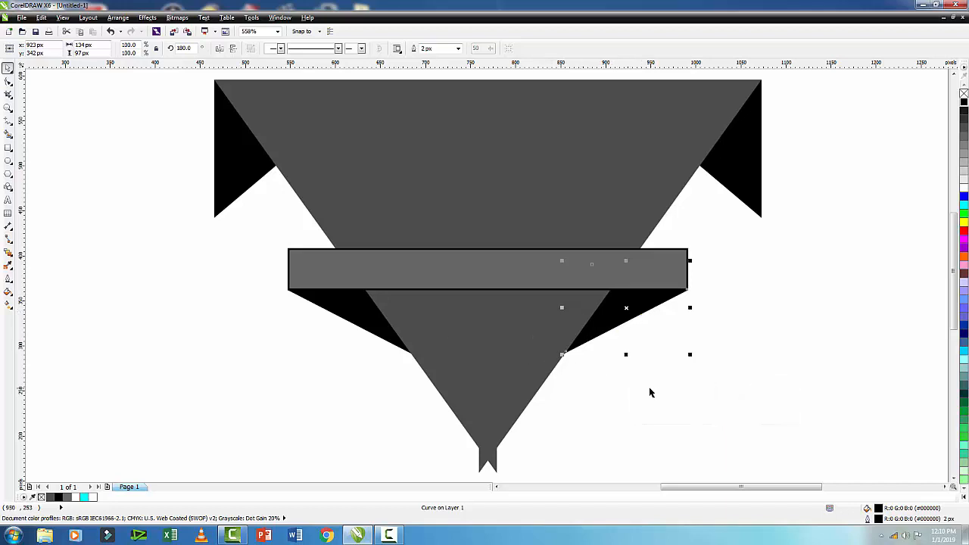
left_click(687, 377)
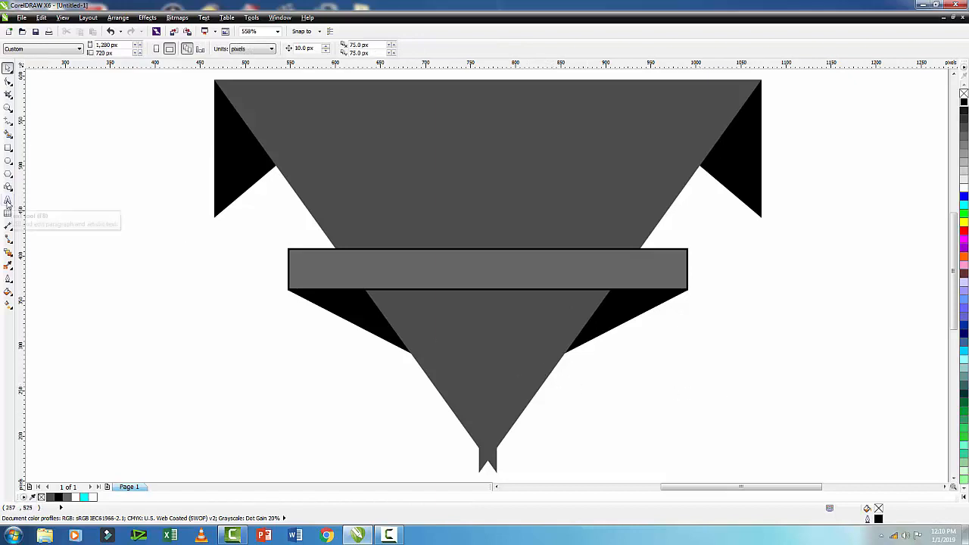
Add the 24 pt Arial artistic text "FCA" on the upper part of the large triangle above the bar
left_click(8, 202)
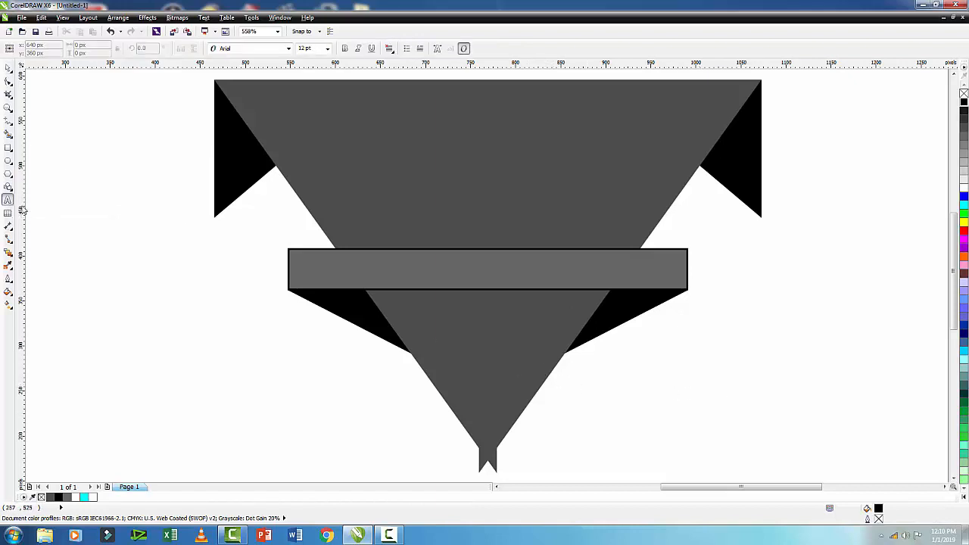
left_click(335, 168)
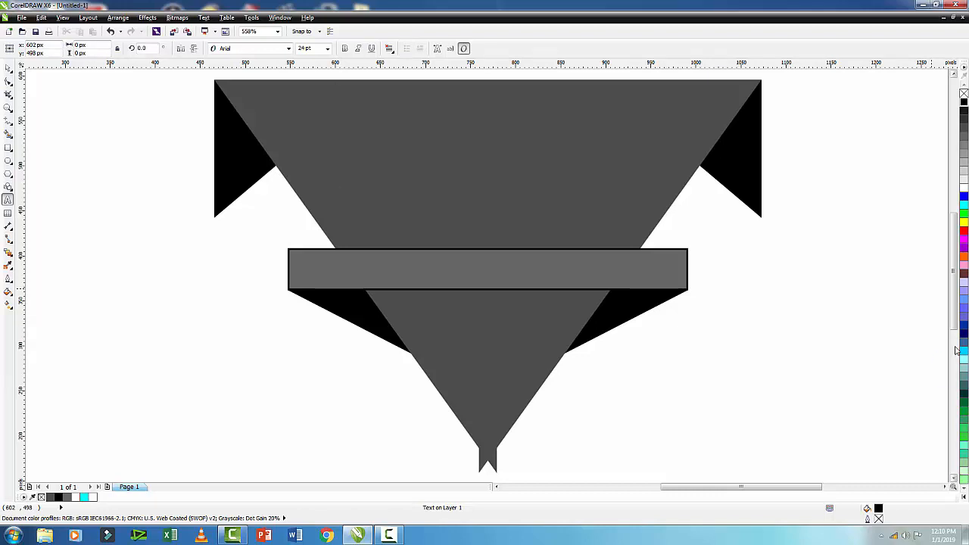
type("FCA")
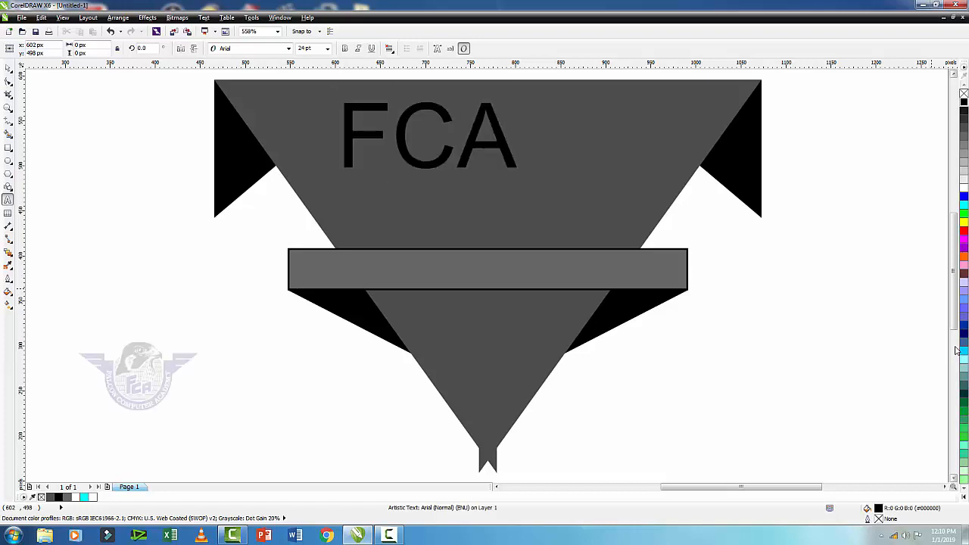
left_click(9, 67)
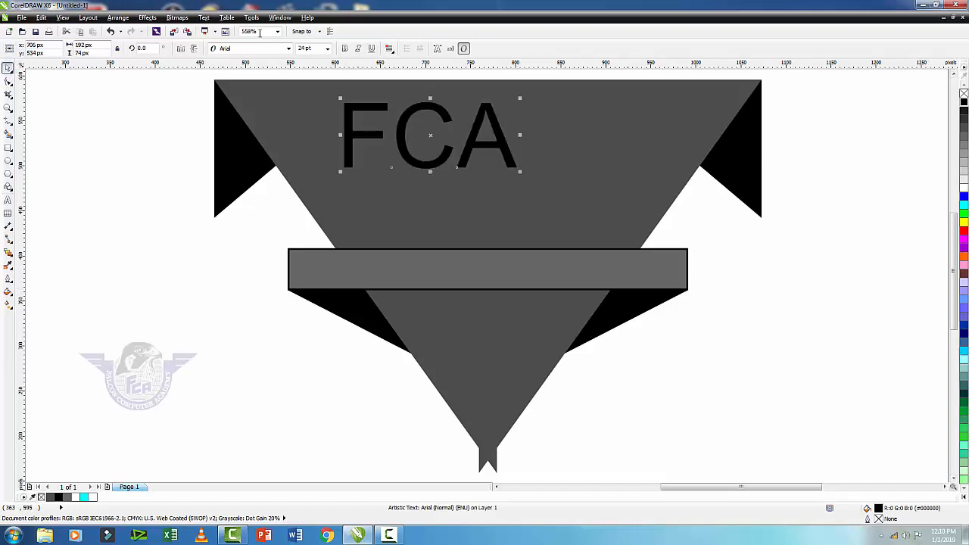
Try the Avatar font on the FCA text, enlarge it to about 50 pt and move it toward the large triangle's centre
left_click(284, 50)
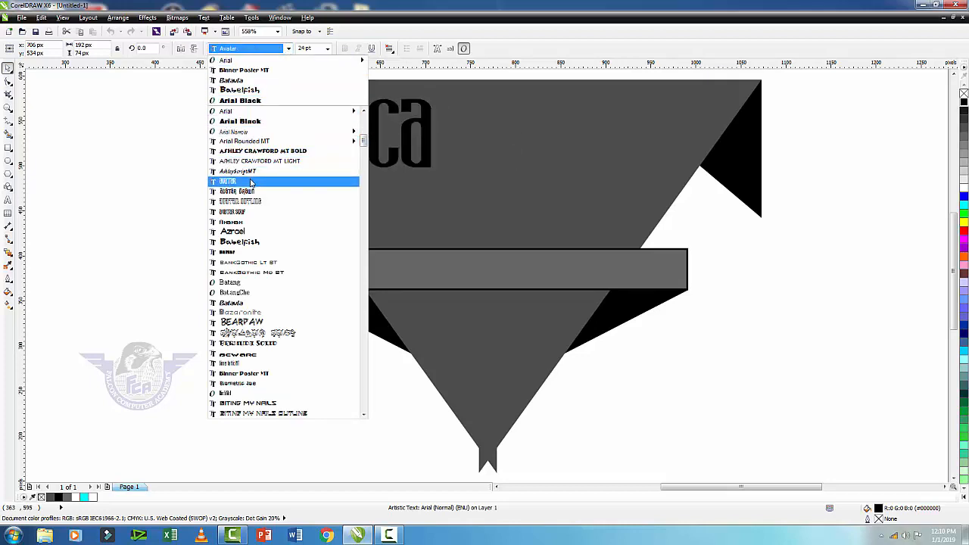
left_click(251, 183)
left_click_drag(436, 176, 534, 260)
left_click_drag(333, 245, 386, 241)
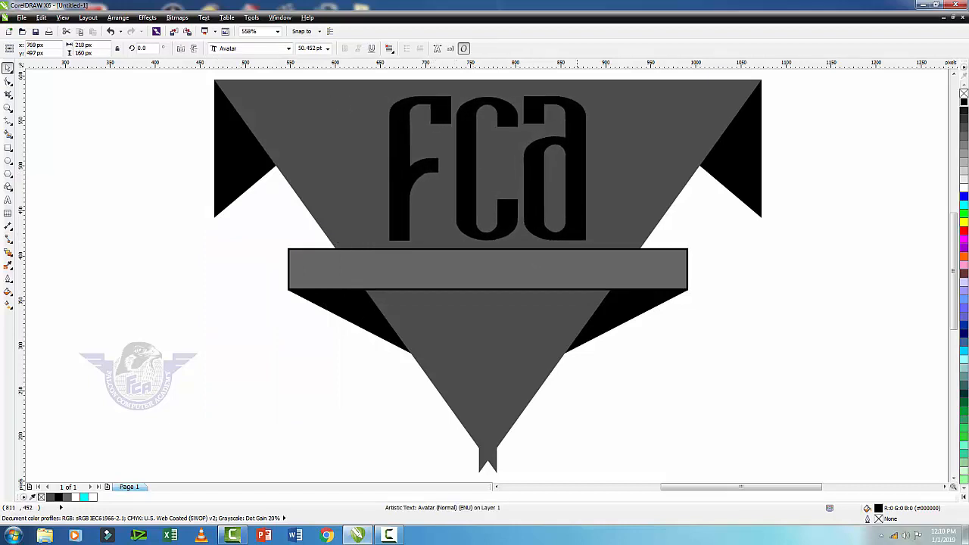
Set the FCA text in the Batavia font, scale it to about 32 pt and place it inside the large triangle above the bar
left_click(287, 47)
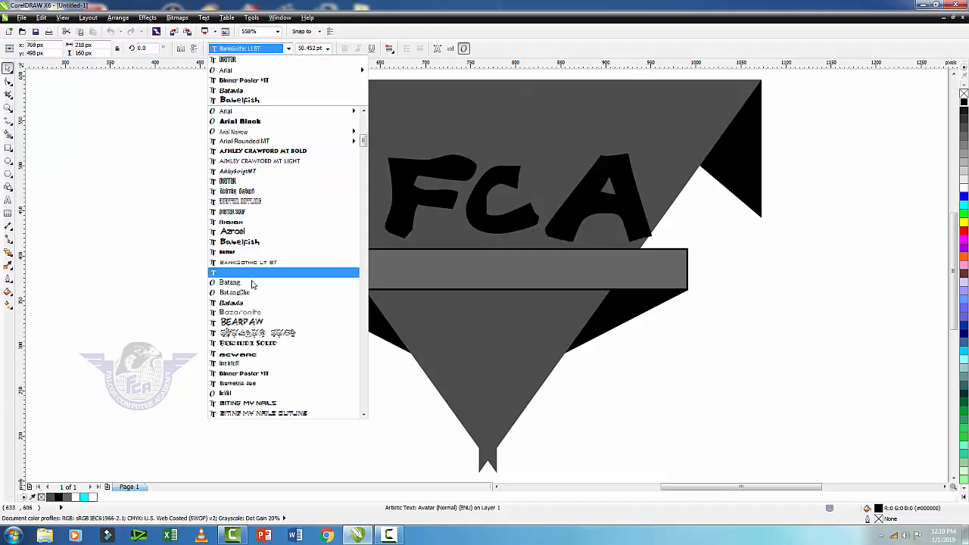
left_click(250, 303)
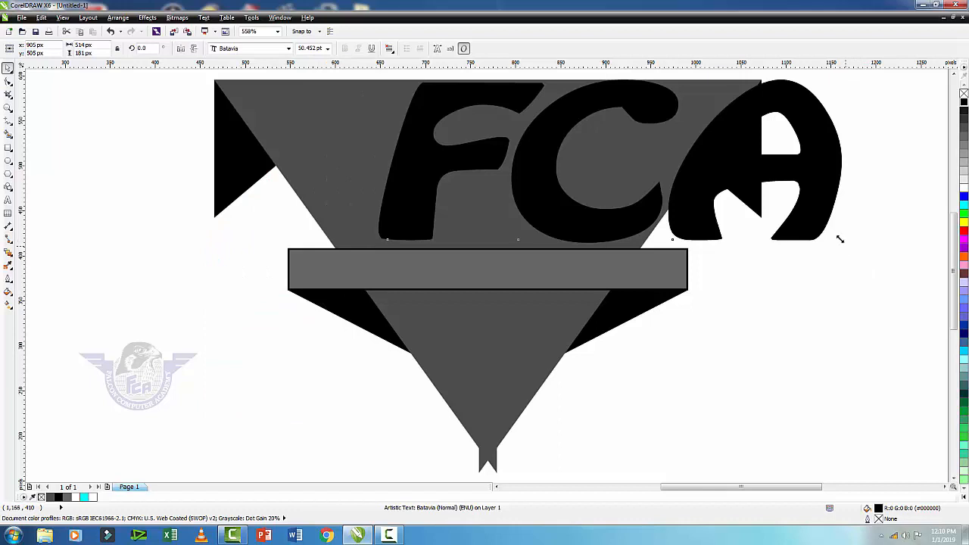
left_click_drag(839, 240, 627, 171)
left_click_drag(588, 142, 571, 198)
left_click_drag(611, 136, 660, 121)
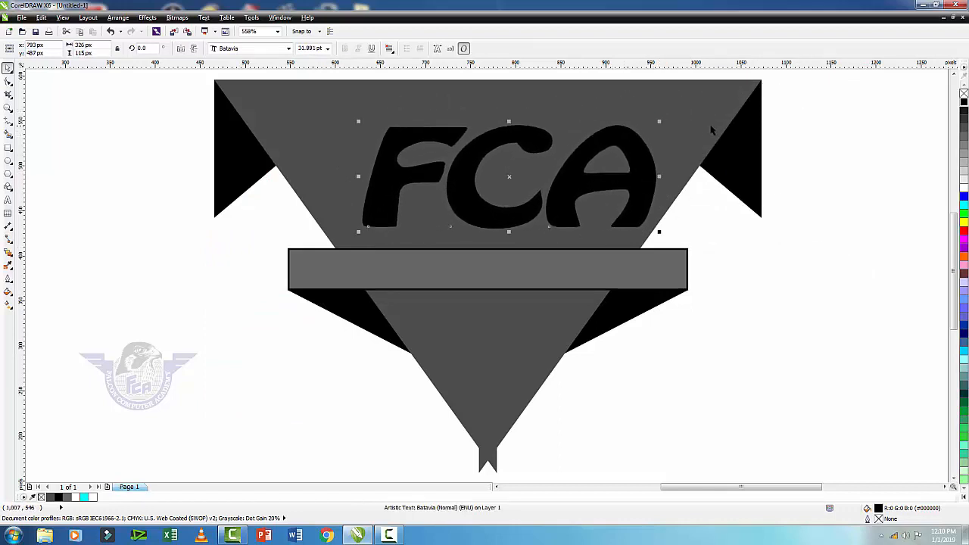
Centre the FCA text horizontally on the large dark grey triangle
left_click(703, 127, "shift")
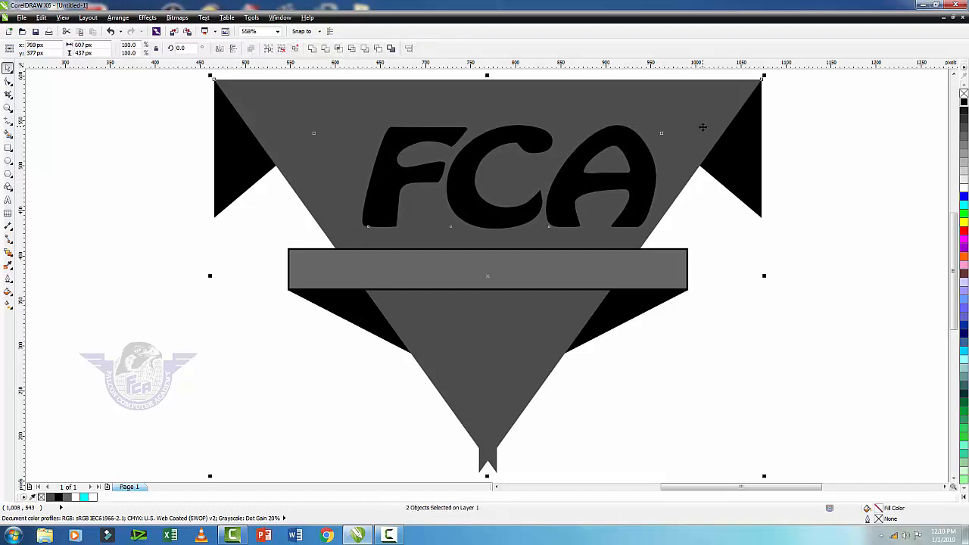
key("c")
left_click(833, 290)
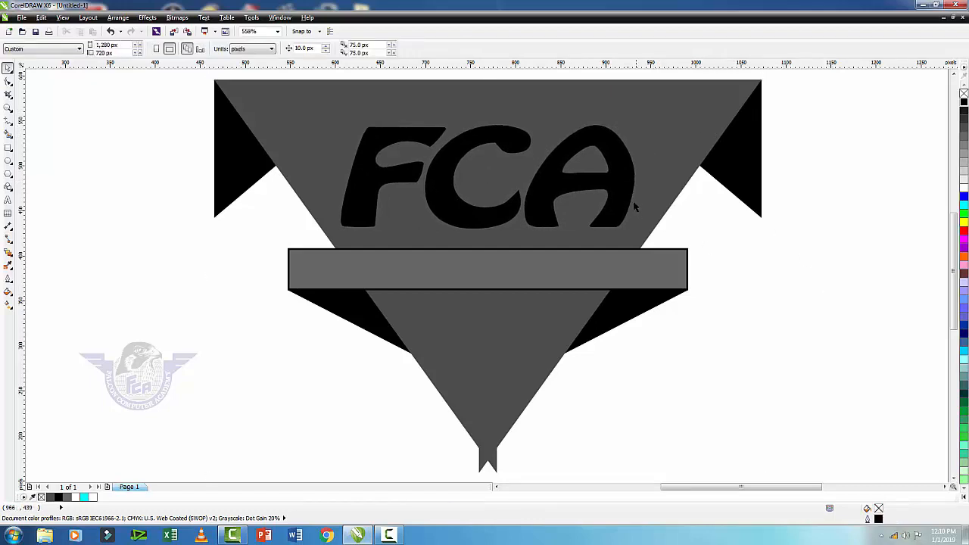
Fill the FCA text with white after trying yellow
left_click(617, 215)
left_click(963, 188)
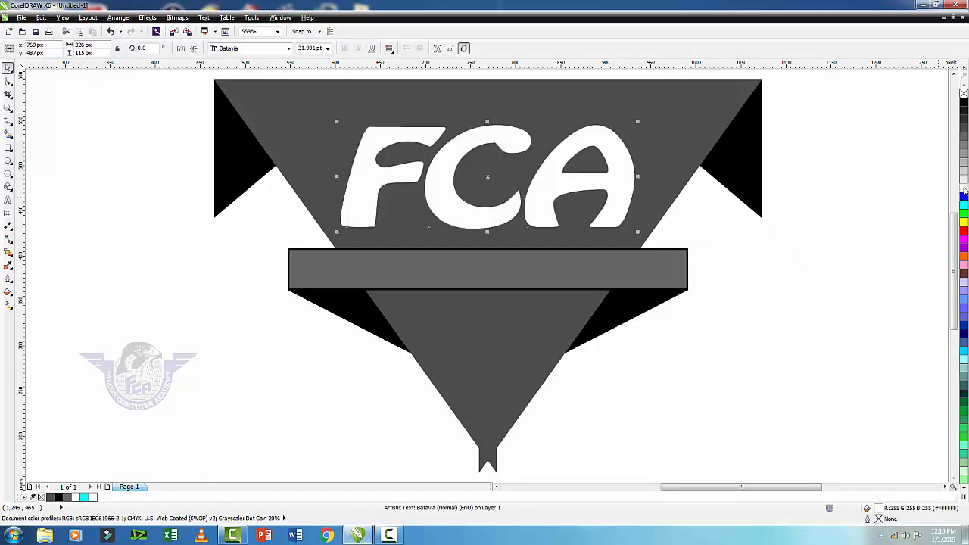
left_click(964, 224)
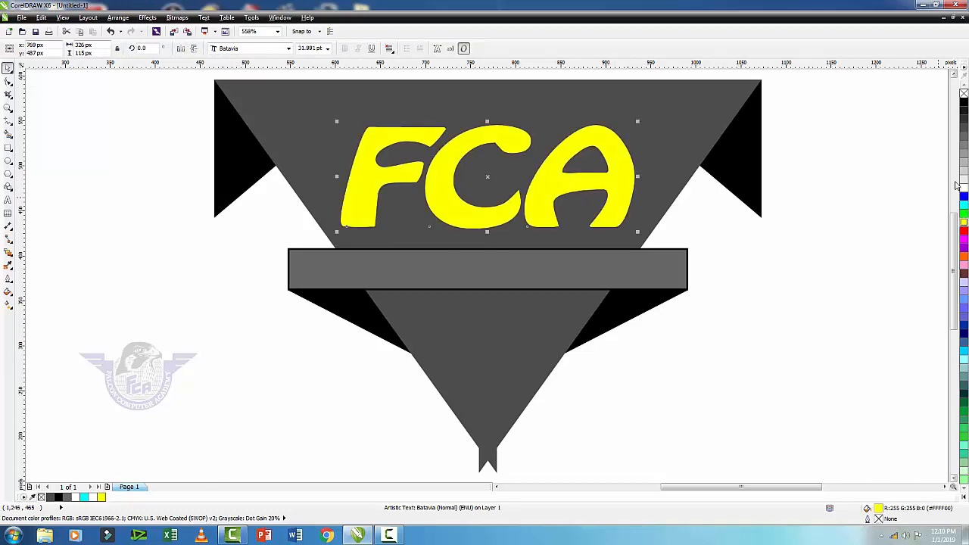
left_click(964, 188)
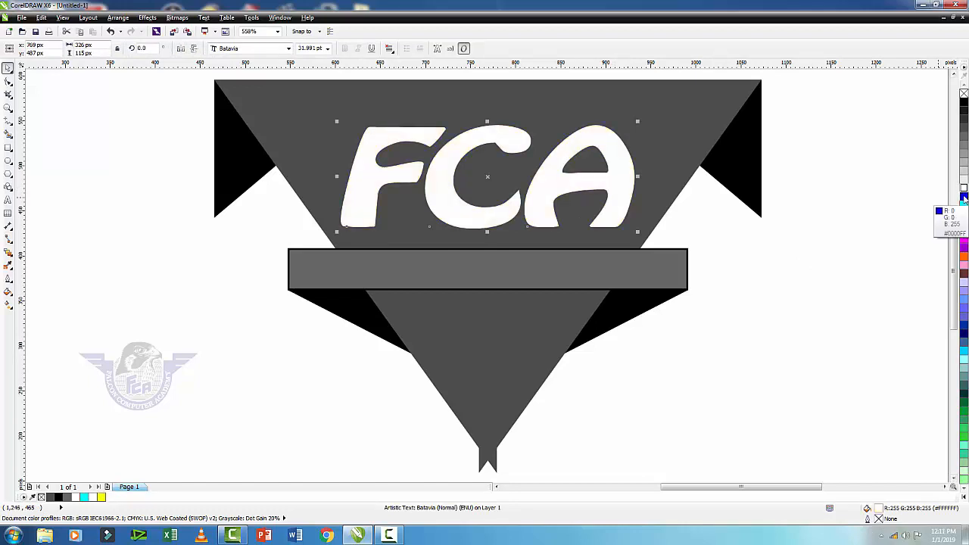
Duplicate the white FCA text straight down over the grey bar and set the copy's font to Arial Black
left_click(573, 189)
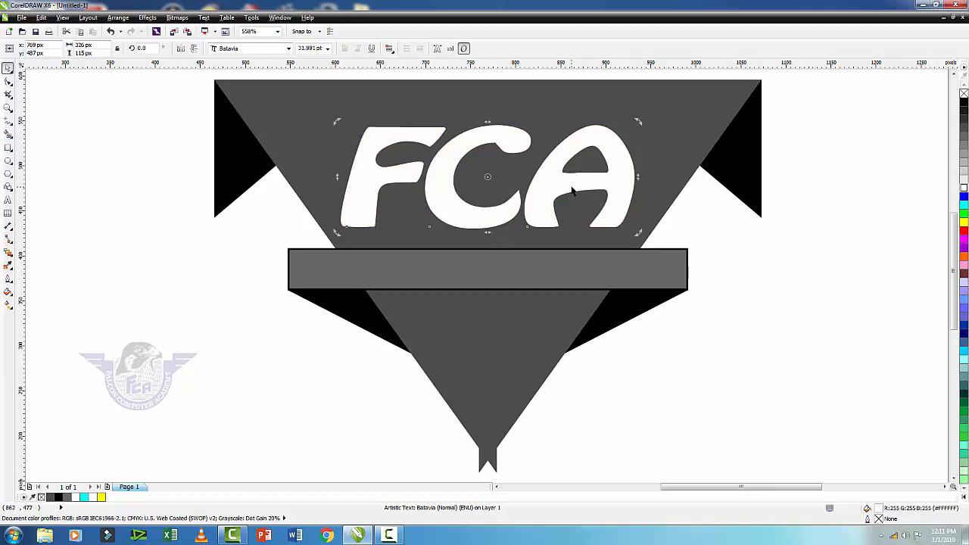
left_click(570, 186)
left_click_drag(561, 184, 557, 279)
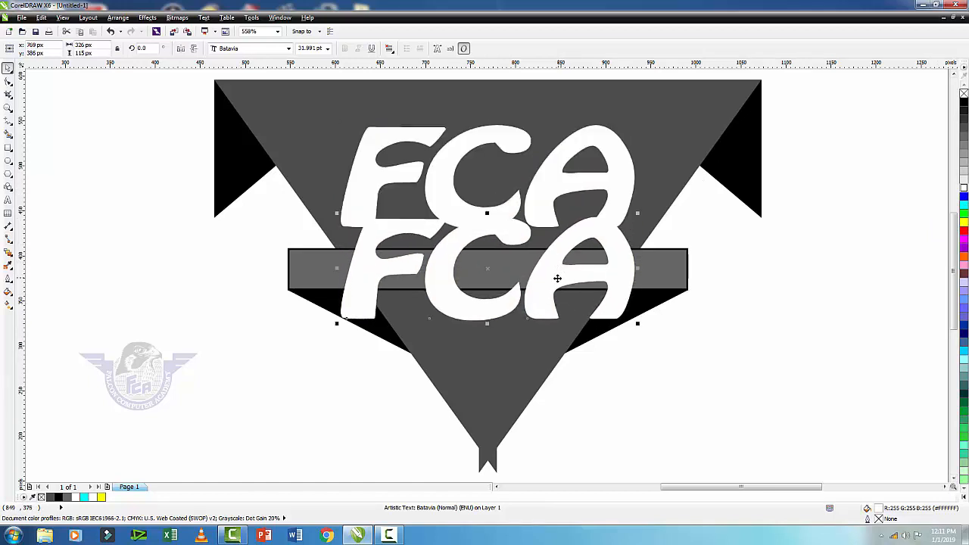
left_click(288, 48)
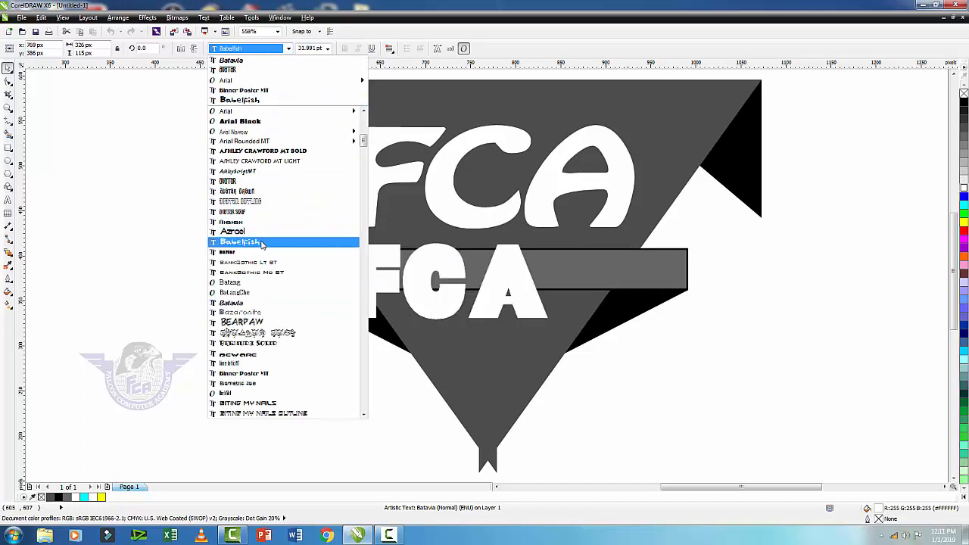
left_click(259, 121)
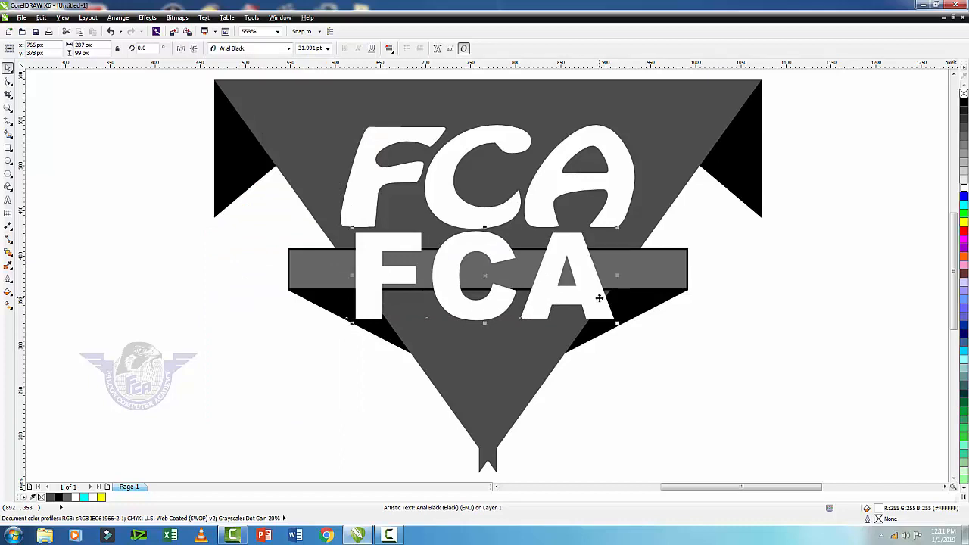
Replace the copied text over the bar with "Falcon Computer Academy"
double_click(566, 292)
left_click(596, 289)
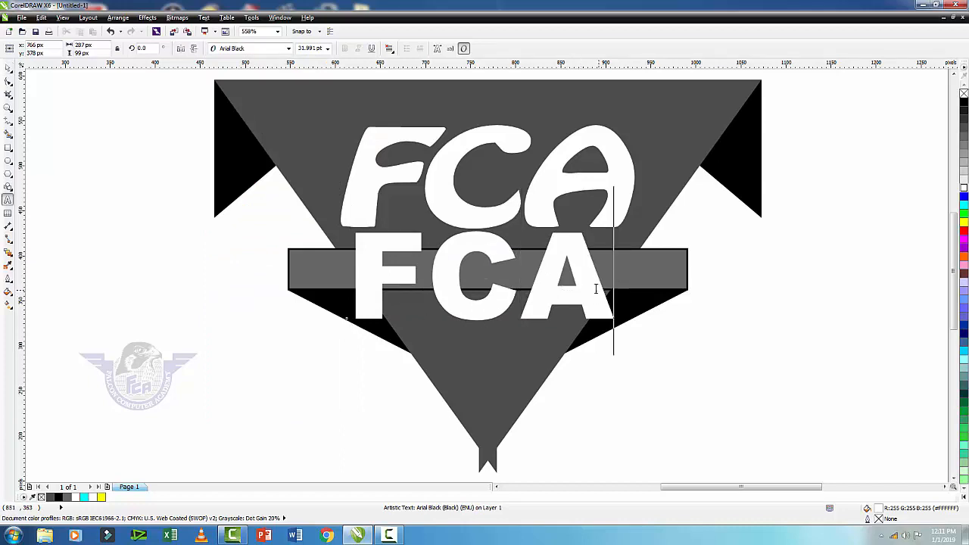
left_click_drag(596, 289, 348, 307)
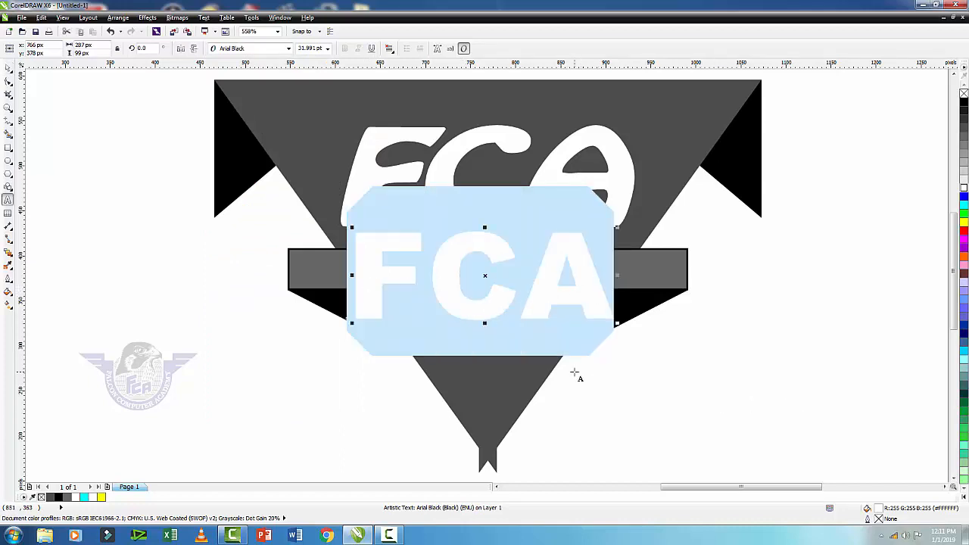
type("fA")
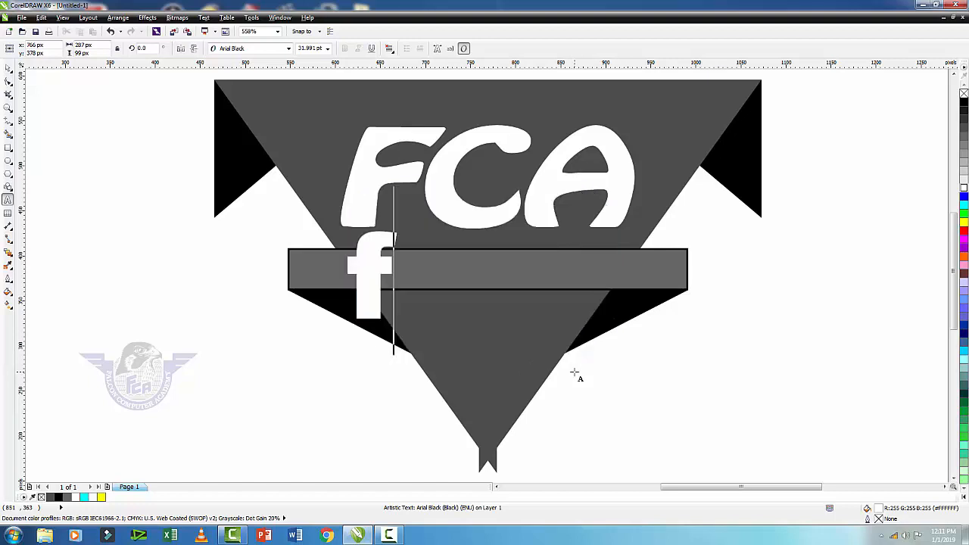
key("BackSpace")
key("BackSpace")
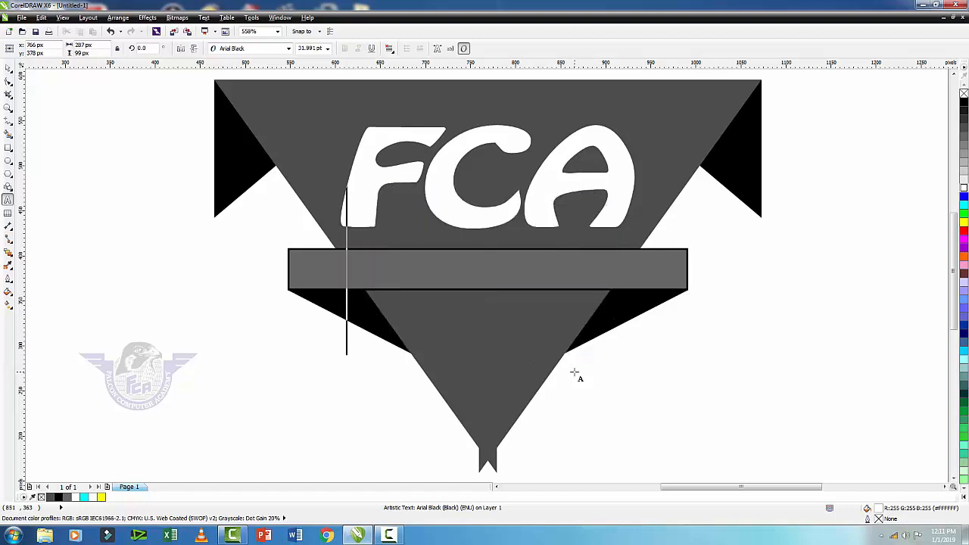
type("Falcon Computer ")
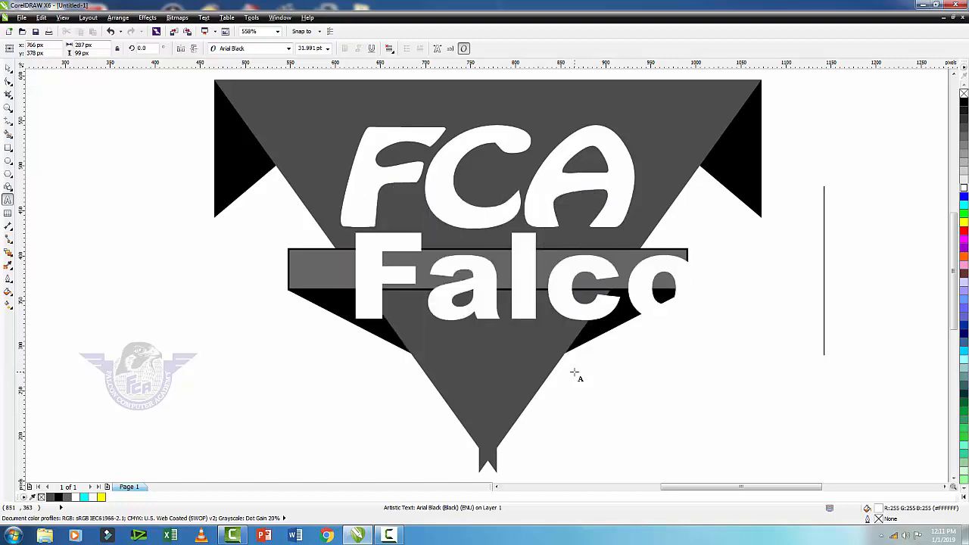
type("Academy")
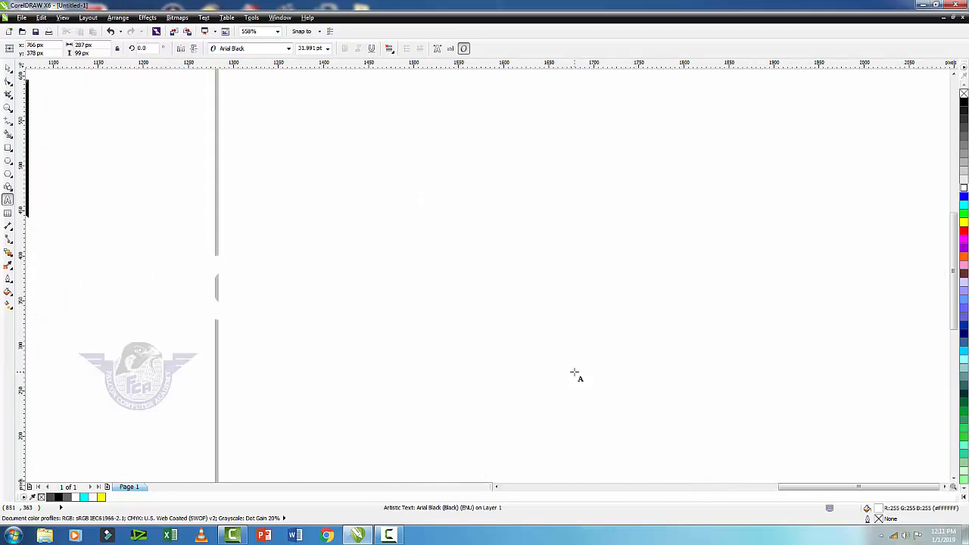
key("ctrl+space")
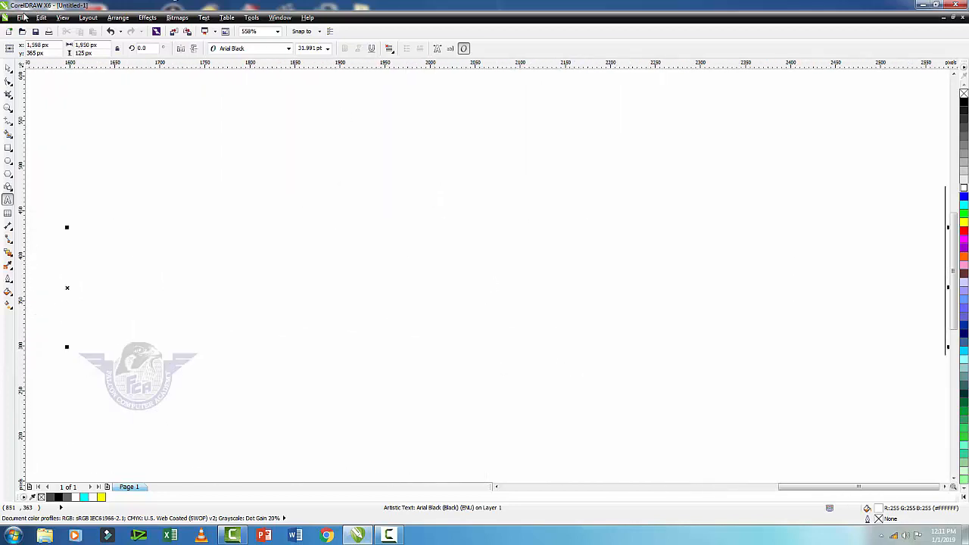
Set the "Falcon Computer Academy" text to 9 pt, move it onto the grey bar and scale it down to about 412 px wide
left_click(327, 48)
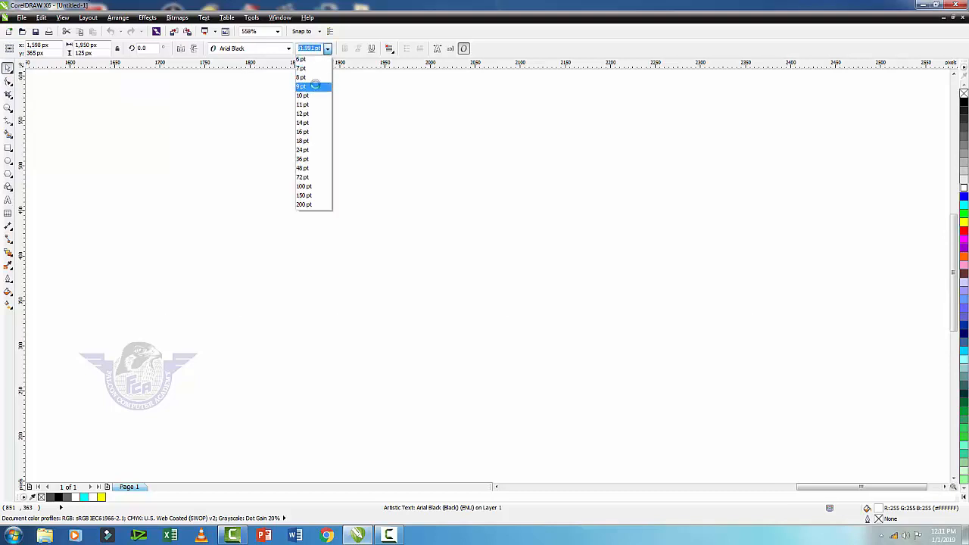
left_click(312, 86)
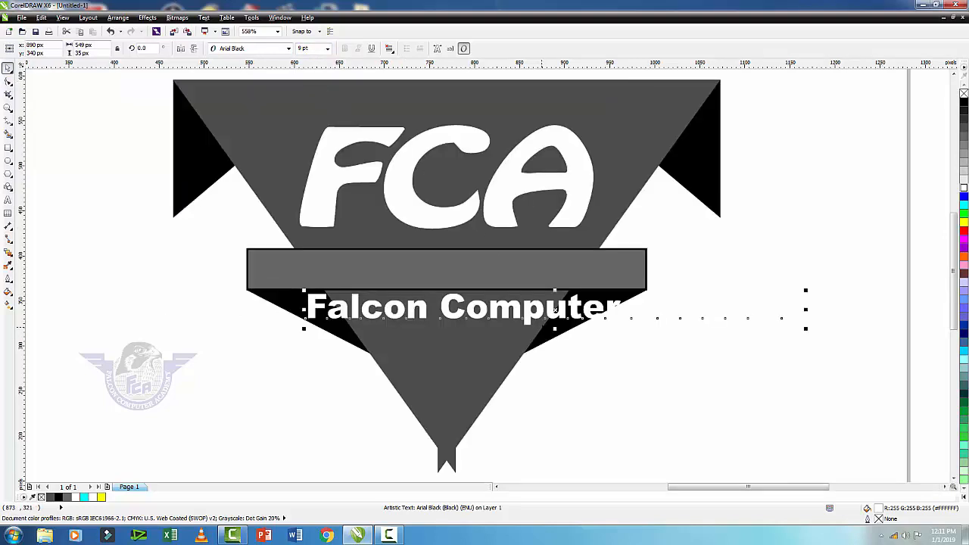
left_click_drag(535, 315, 498, 278)
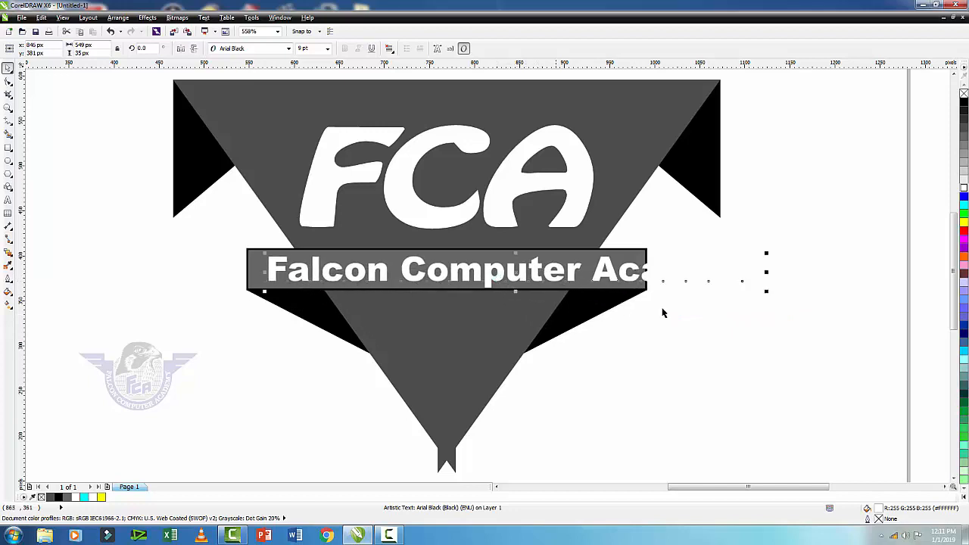
left_click_drag(759, 291, 643, 283)
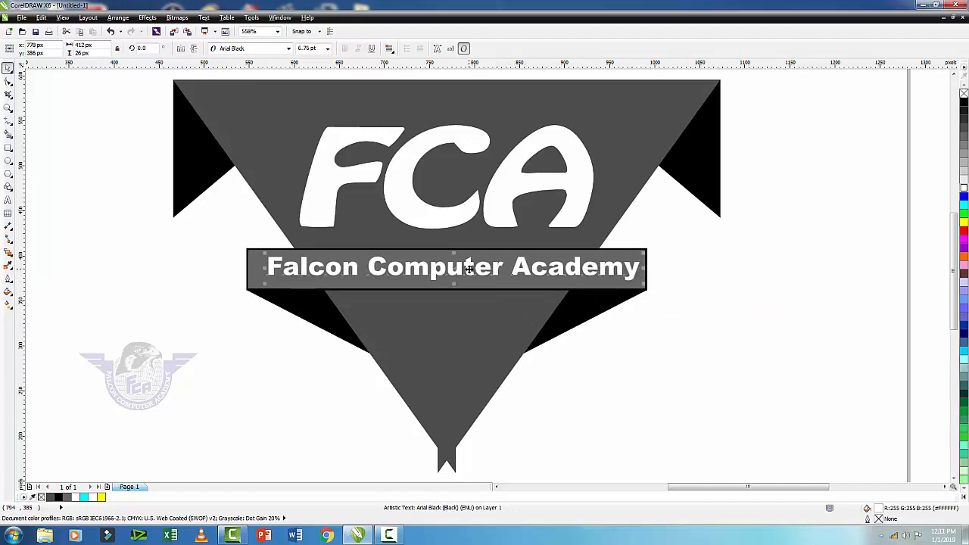
Centre the "Falcon Computer Academy" text horizontally on the grey bar
left_click(256, 270, "shift")
key("c")
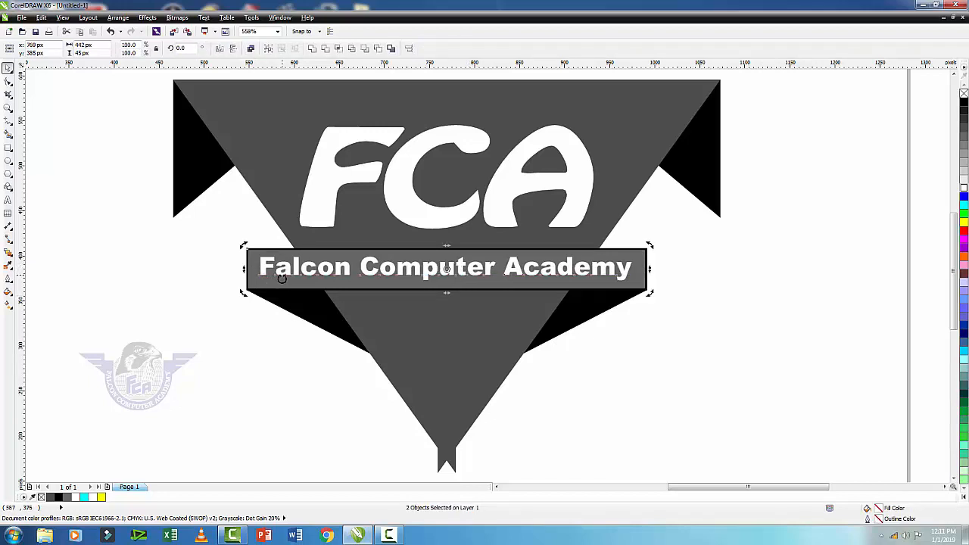
left_click(786, 308)
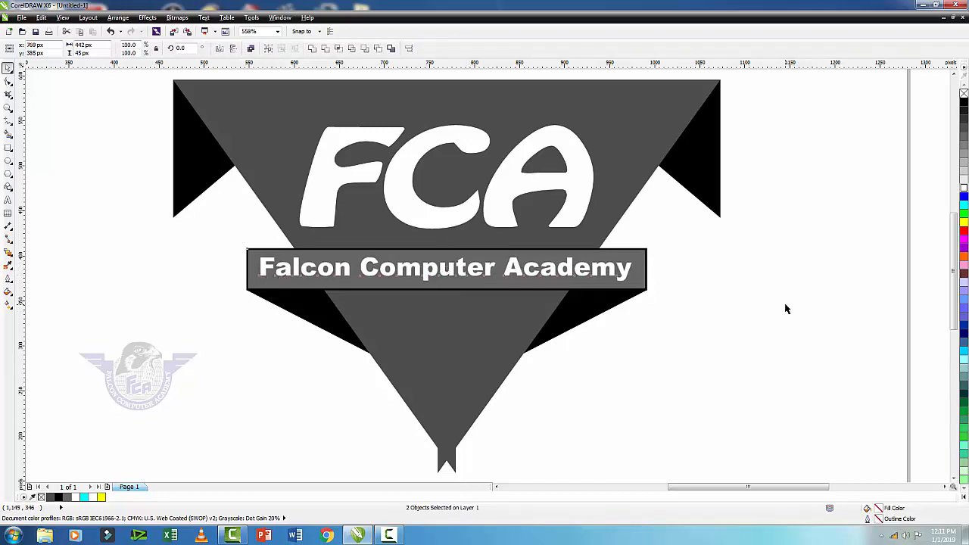
Give the grey bar and the two black folds beneath it white outlines
left_click(641, 262)
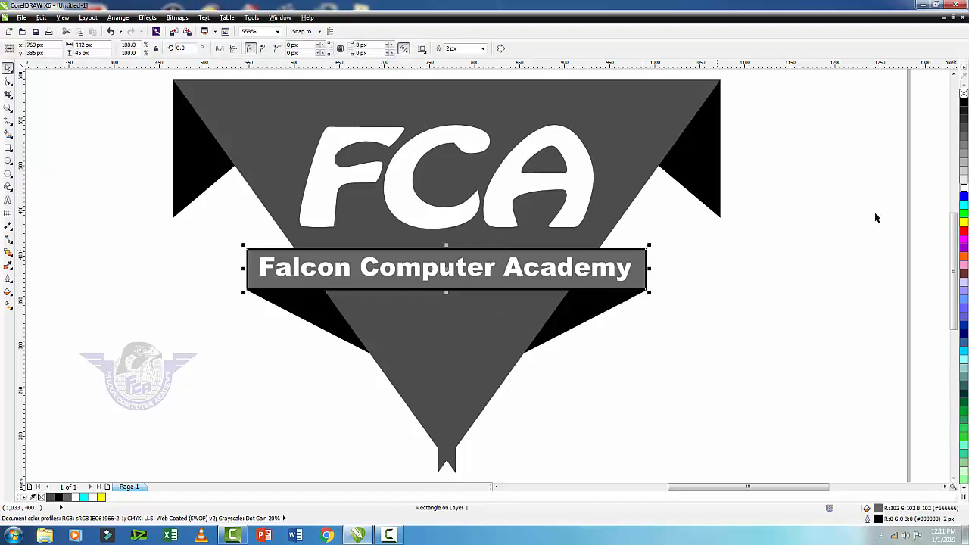
right_click(963, 187)
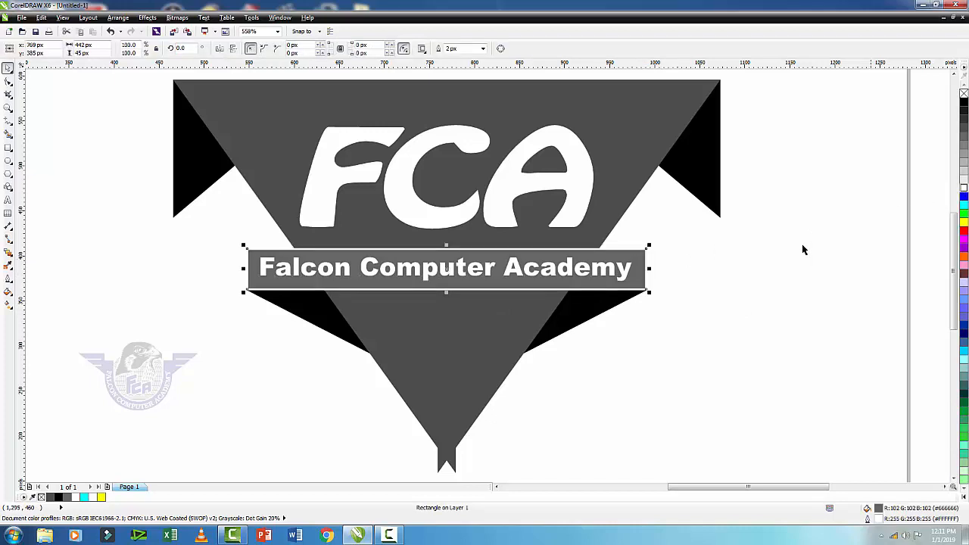
left_click(595, 318)
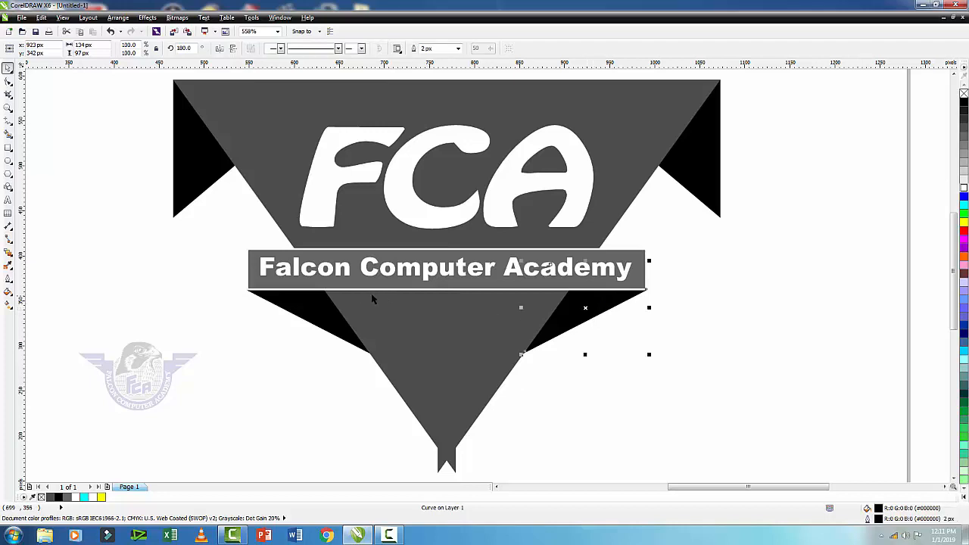
left_click(343, 307, "shift")
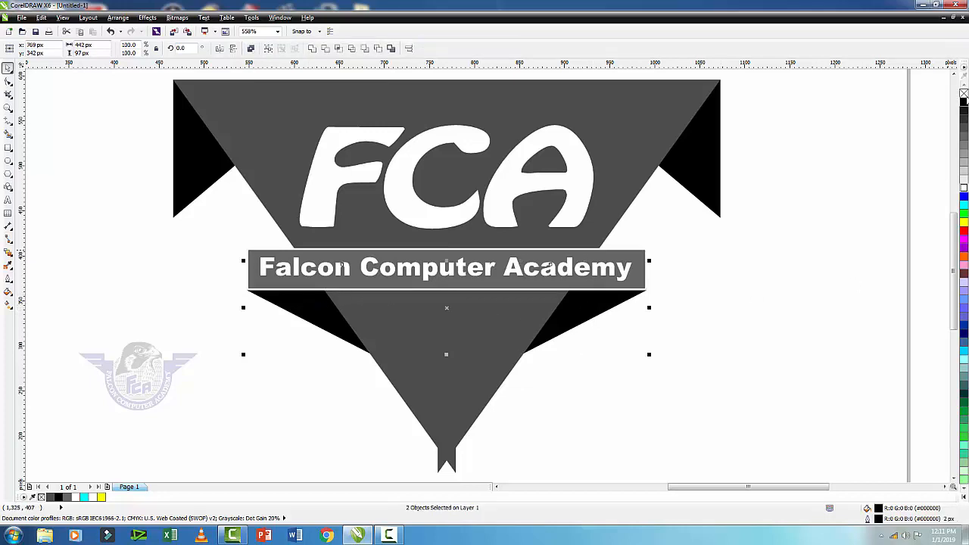
right_click(964, 93)
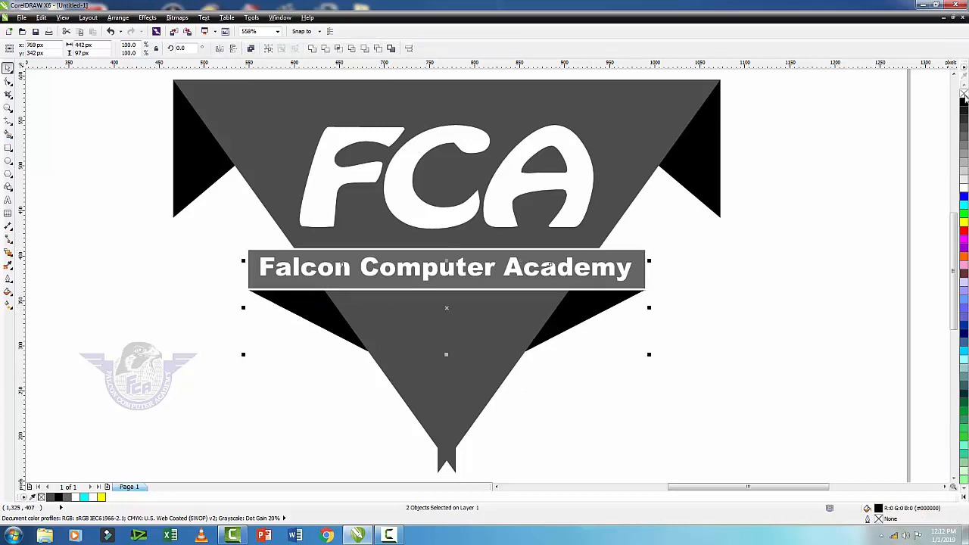
right_click(964, 187)
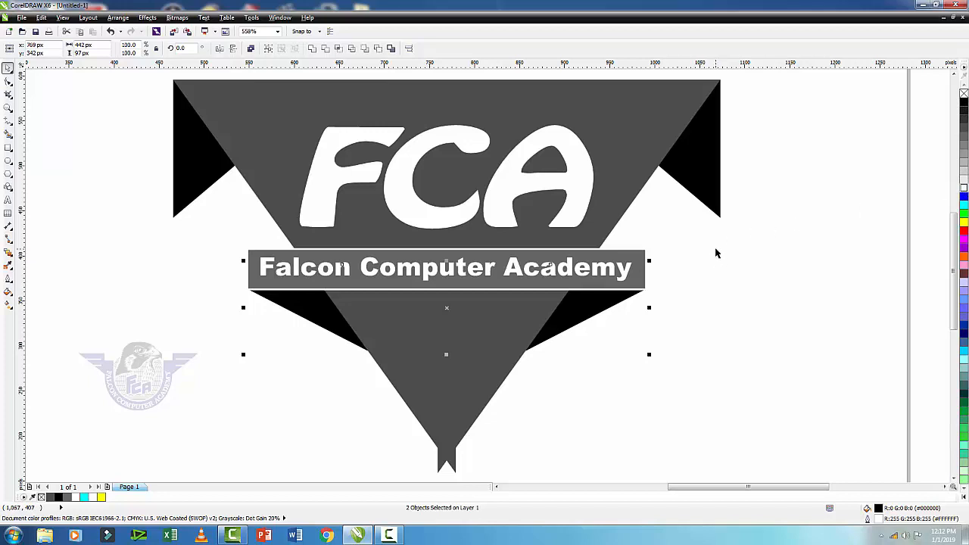
scroll(717, 253, "down", 2)
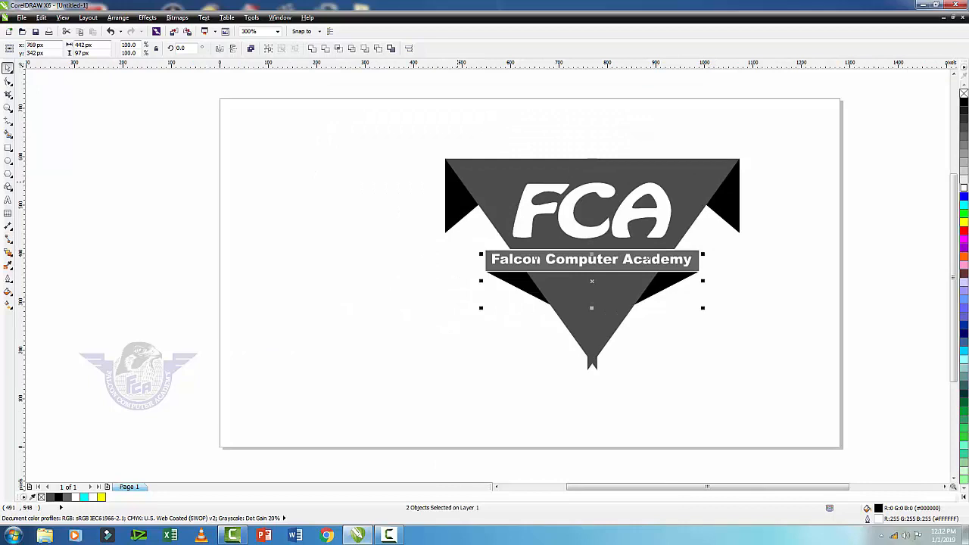
scroll(462, 189, "down", 1)
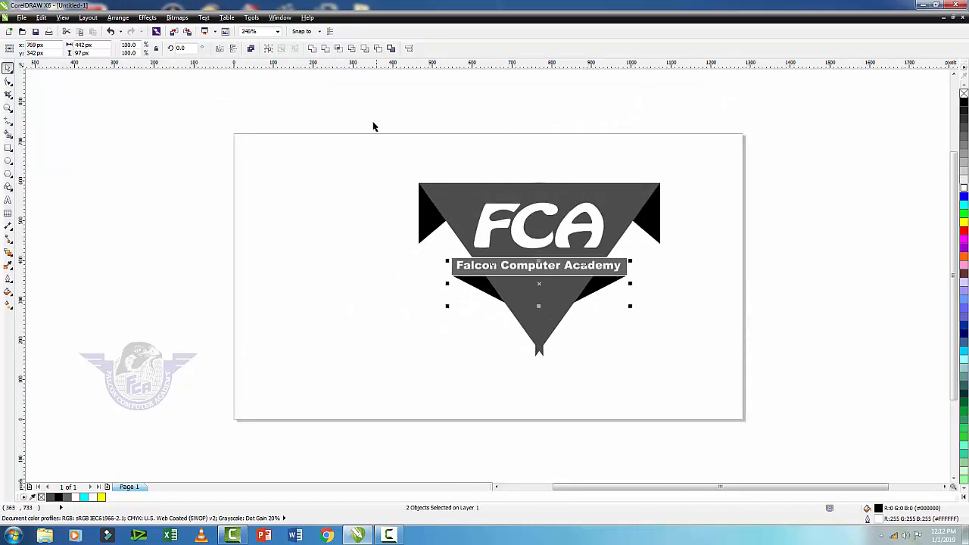
Group the six emblem objects and centre the group on the page
left_click_drag(369, 119, 720, 422)
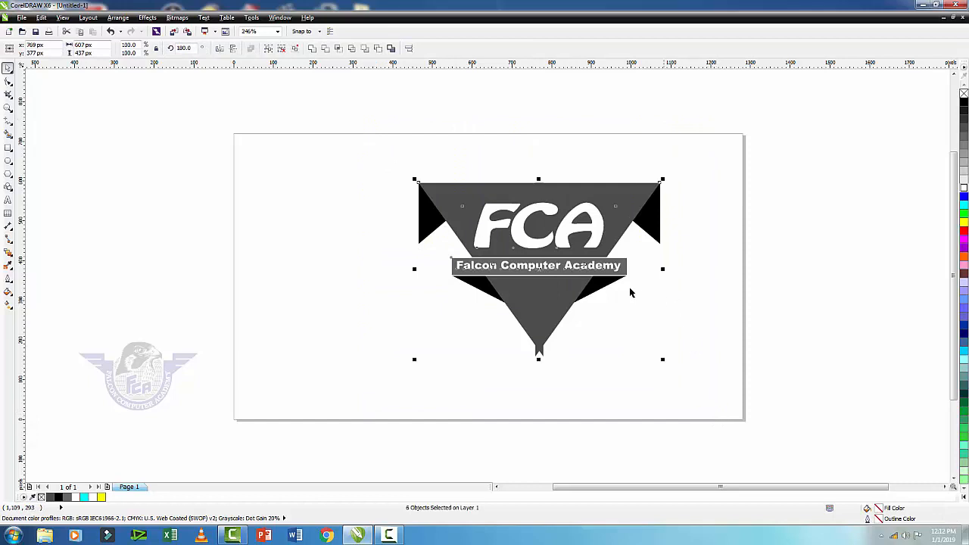
key("ctrl+g")
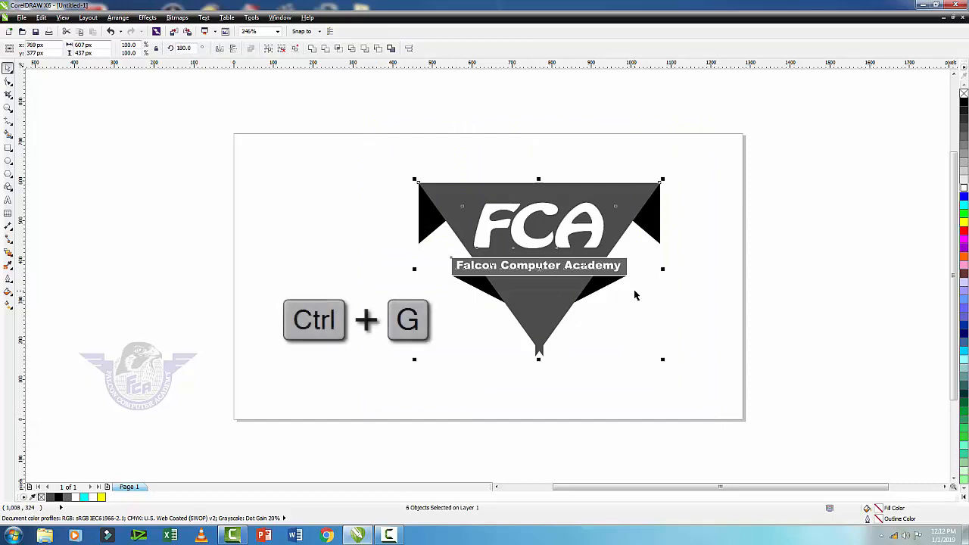
right_click(567, 238)
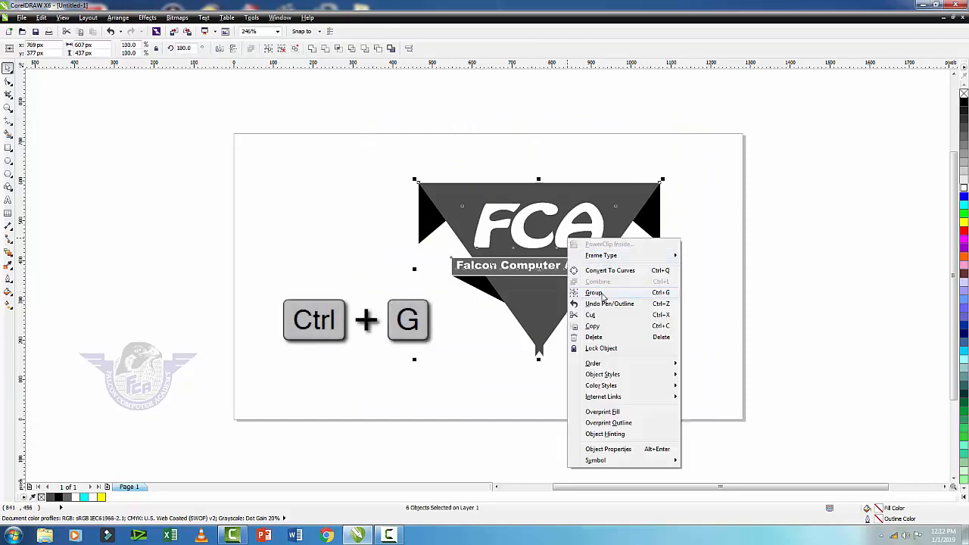
left_click(605, 297)
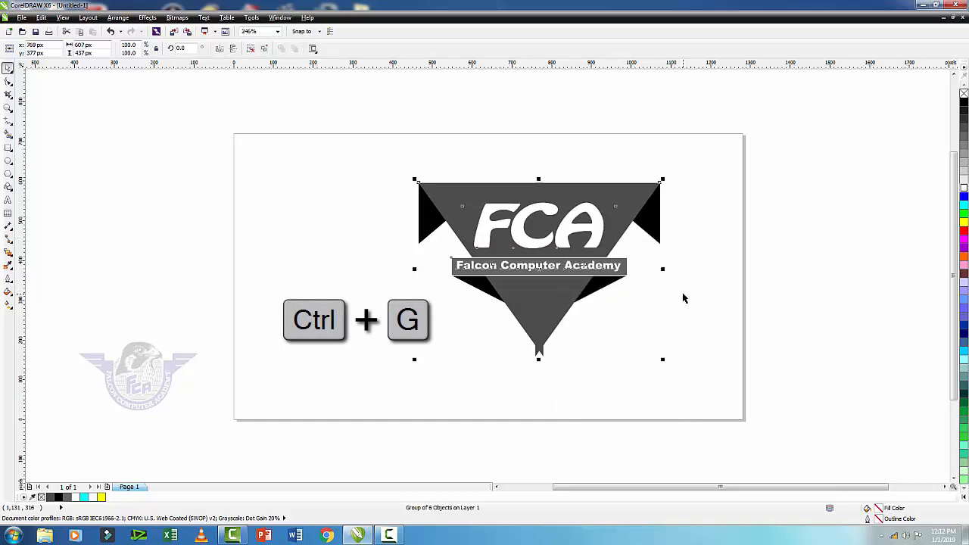
key("p")
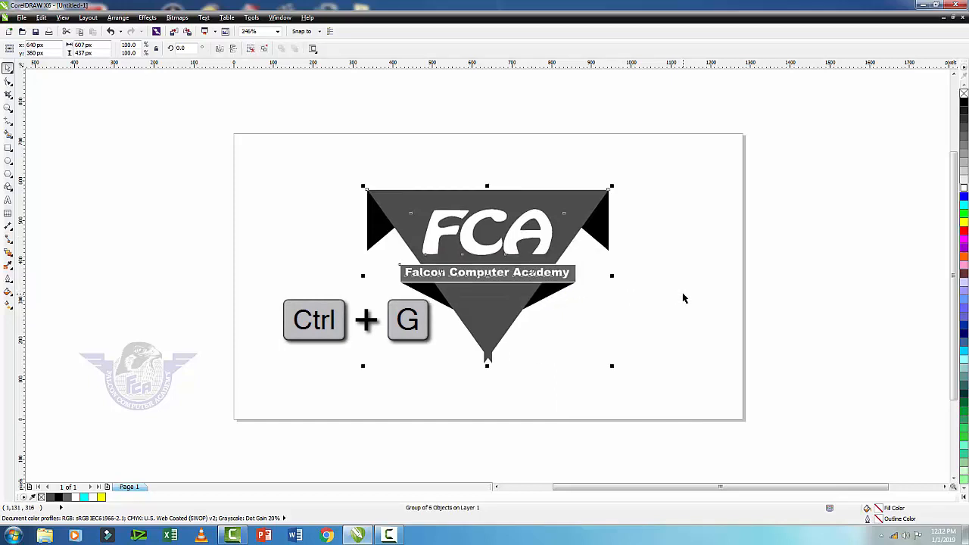
left_click(818, 273)
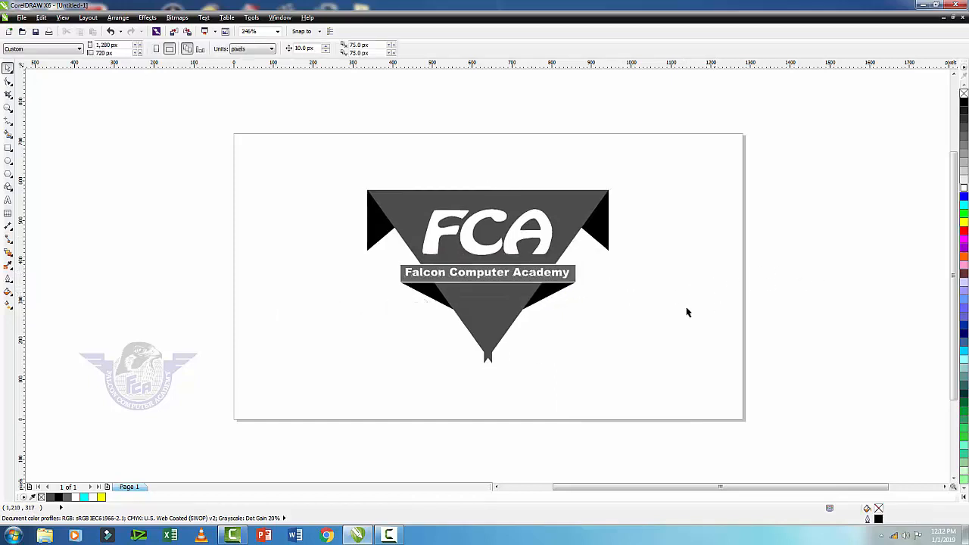
Add a page-sized 1280 × 720 px rectangle behind the emblem and fill it with light cyan (#99FFFF)
double_click(8, 148)
left_click(7, 70)
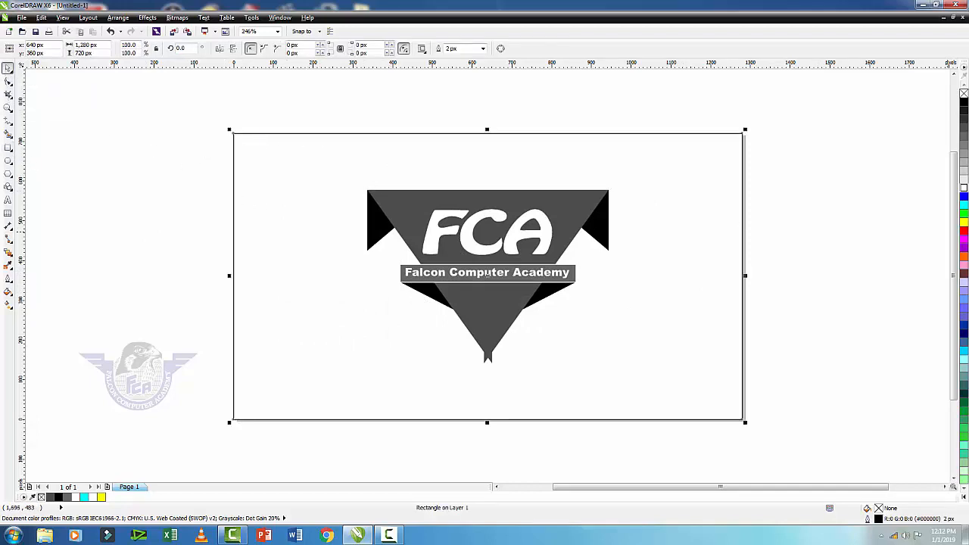
left_click(964, 360)
Give the background rectangle a radial two-colour fountain fill from light cyan to white
key("F11")
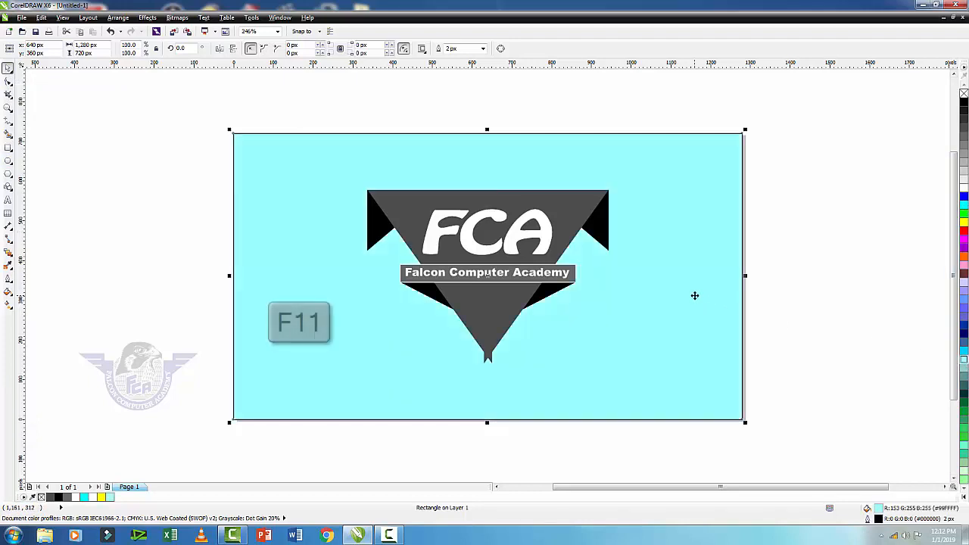
left_click(422, 187)
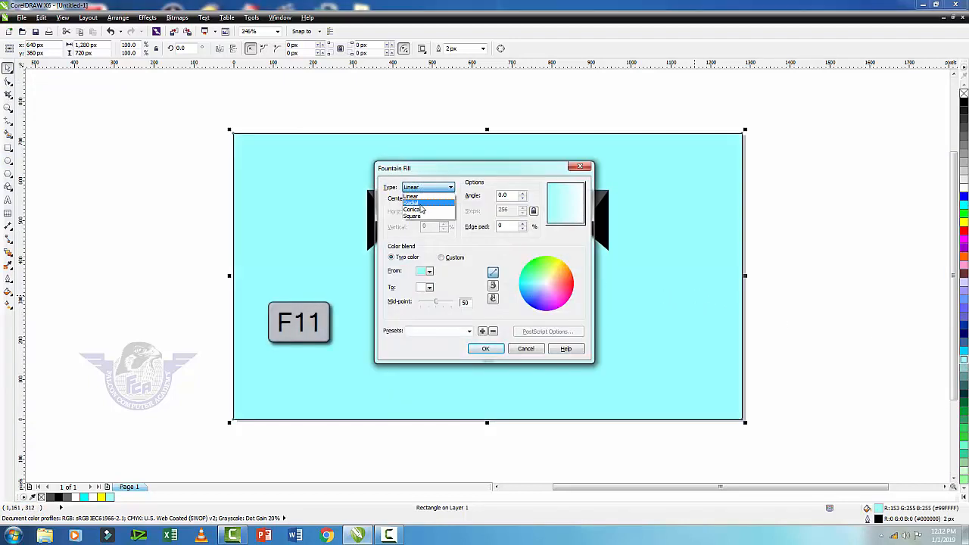
left_click(421, 203)
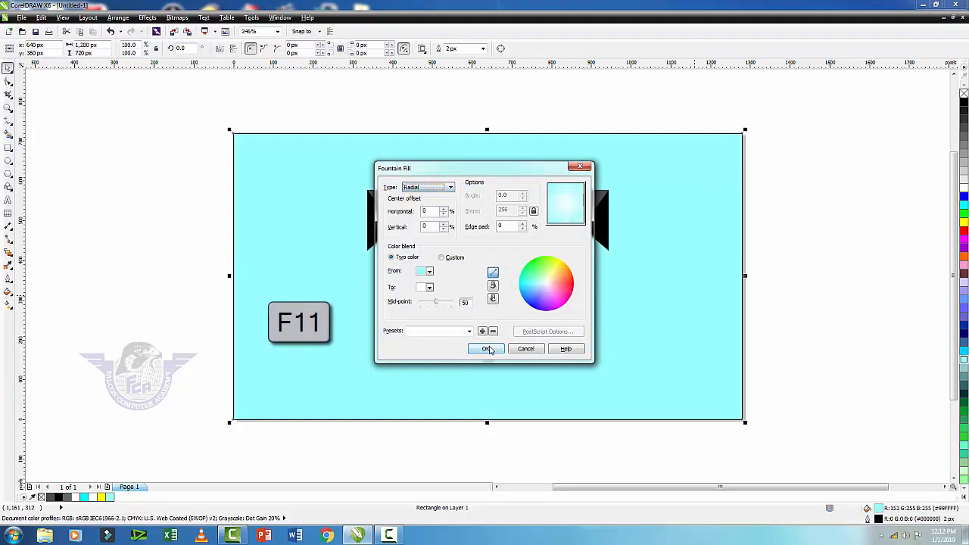
left_click(485, 348)
left_click(839, 255)
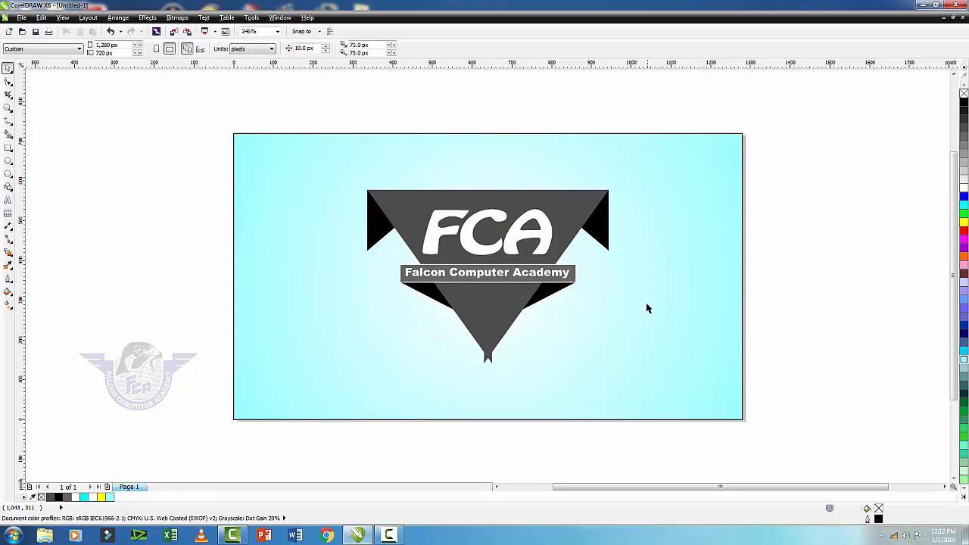
Draw a flat ellipse about 77 × 32 px just below the emblem's notched tip
key("F2")
left_click_drag(436, 323, 543, 407)
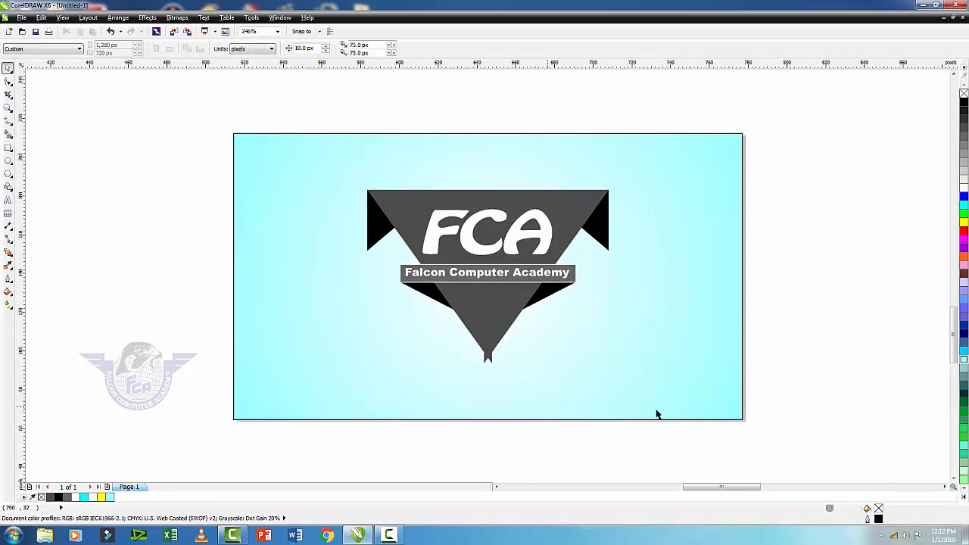
left_click(8, 160)
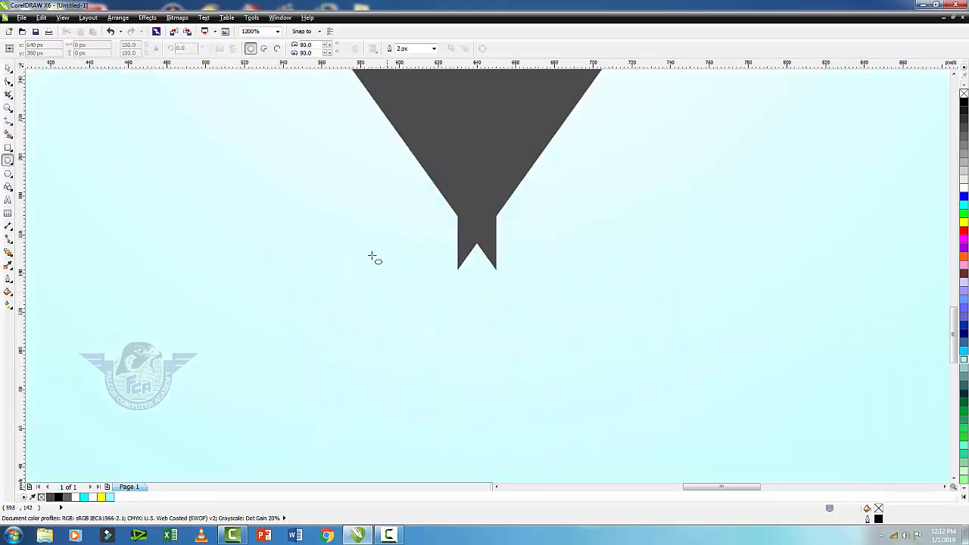
left_click_drag(402, 285, 535, 347)
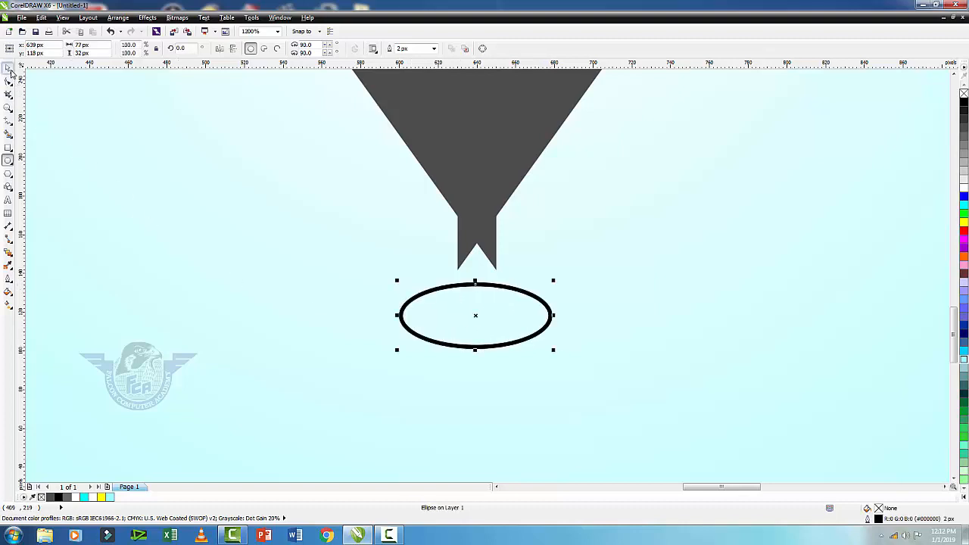
Fill the ellipse with black and remove its outline
left_click(8, 68)
left_click(964, 496)
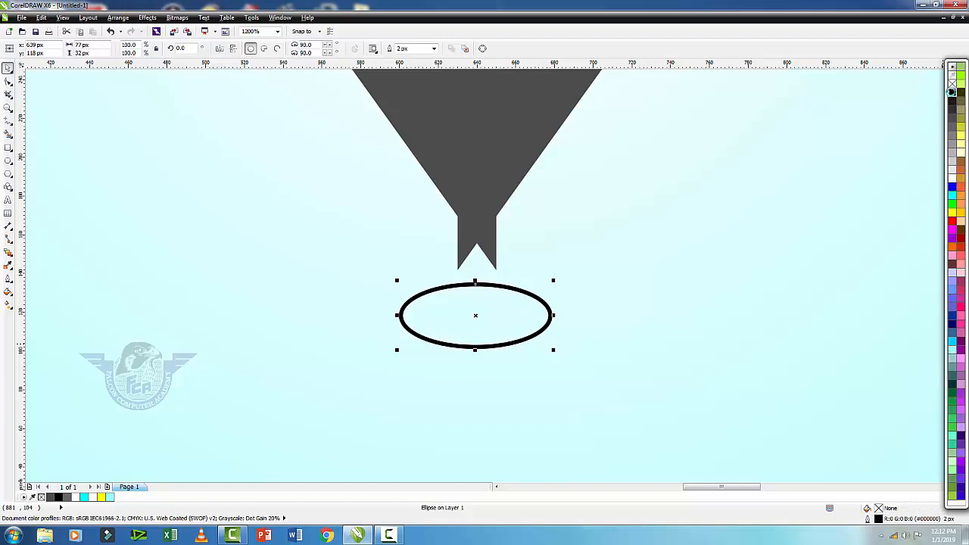
left_click(954, 90)
right_click(952, 84)
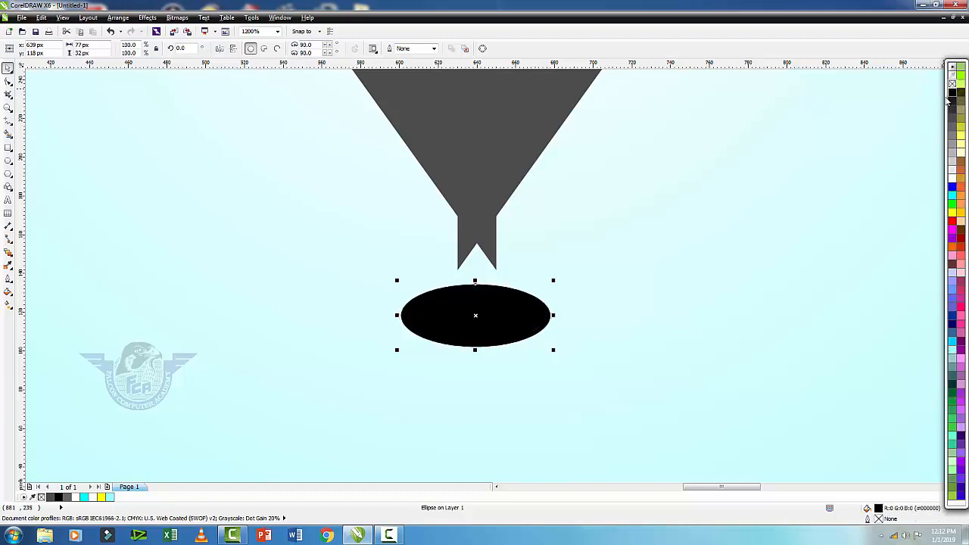
Convert the black ellipse to a 300 dpi RGB bitmap with anti-aliasing and a transparent background
left_click(179, 18)
left_click(187, 30)
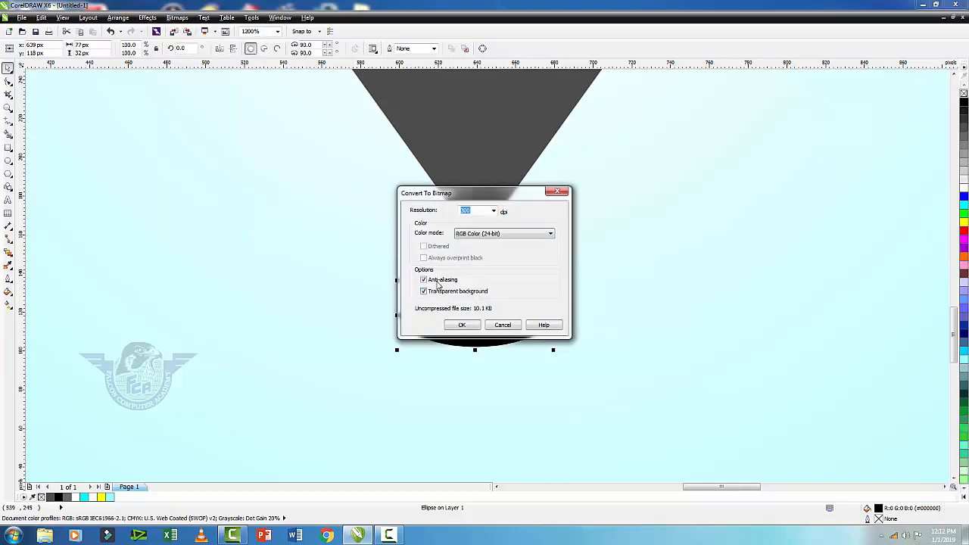
left_click(461, 325)
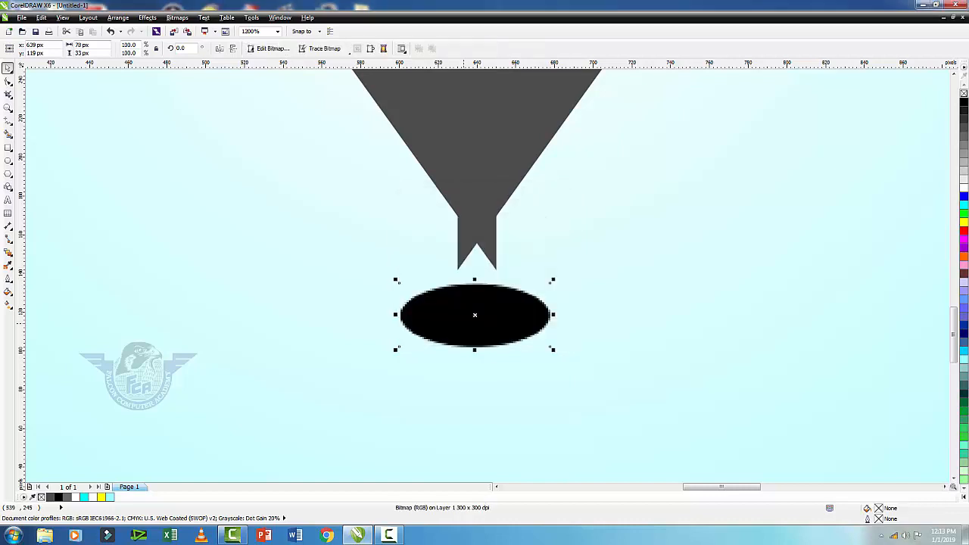
Apply a Gaussian Blur with a radius of 20 pixels to the ellipse bitmap to make a soft shadow
left_click(178, 17)
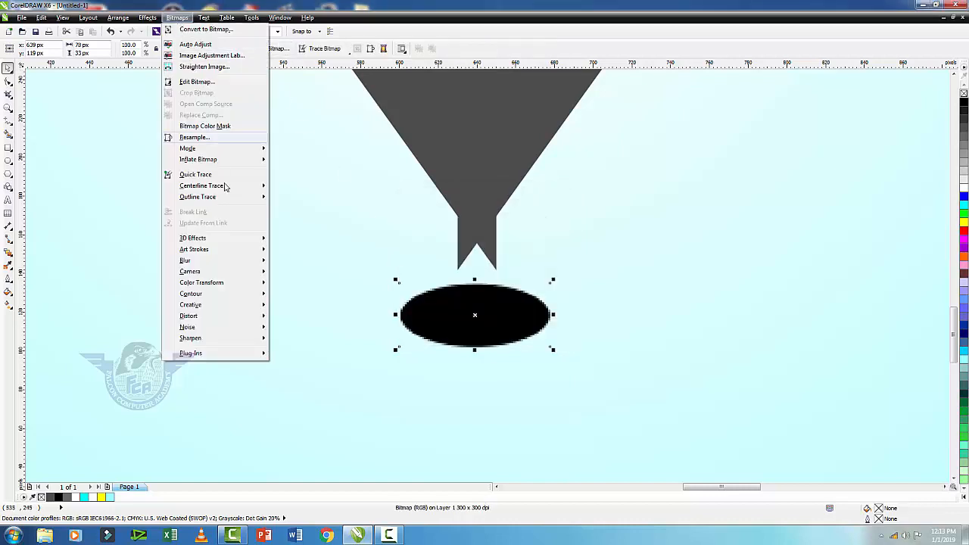
mouse_move(234, 261)
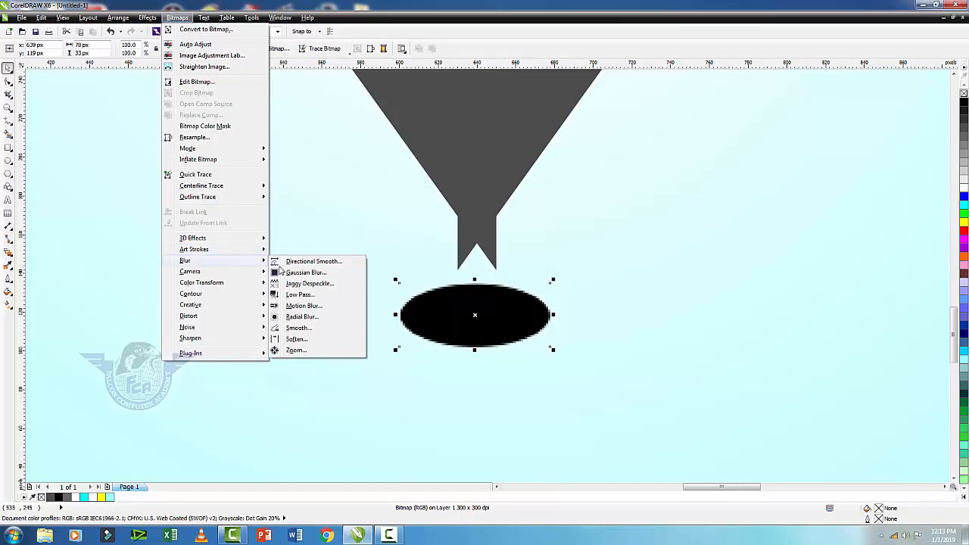
left_click(317, 274)
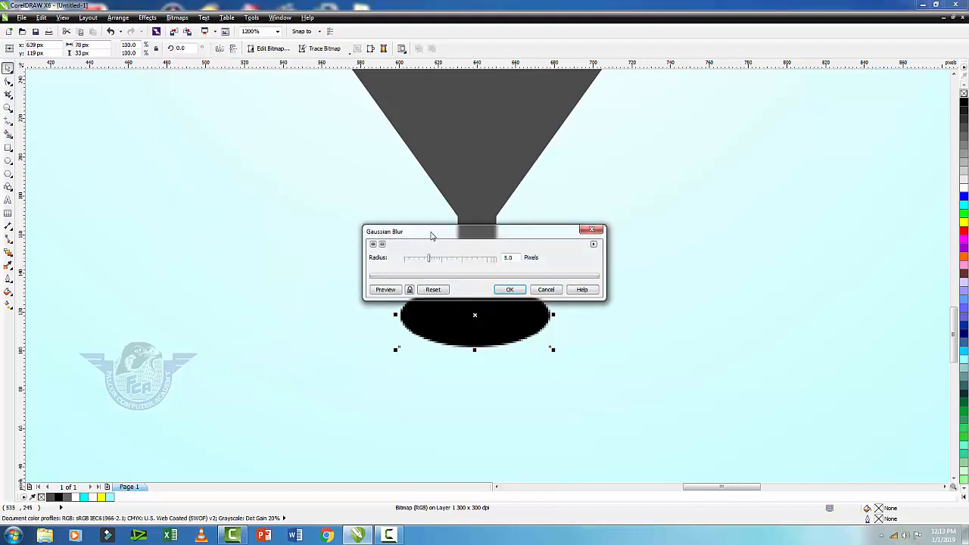
left_click_drag(431, 237, 328, 141)
left_click(304, 194)
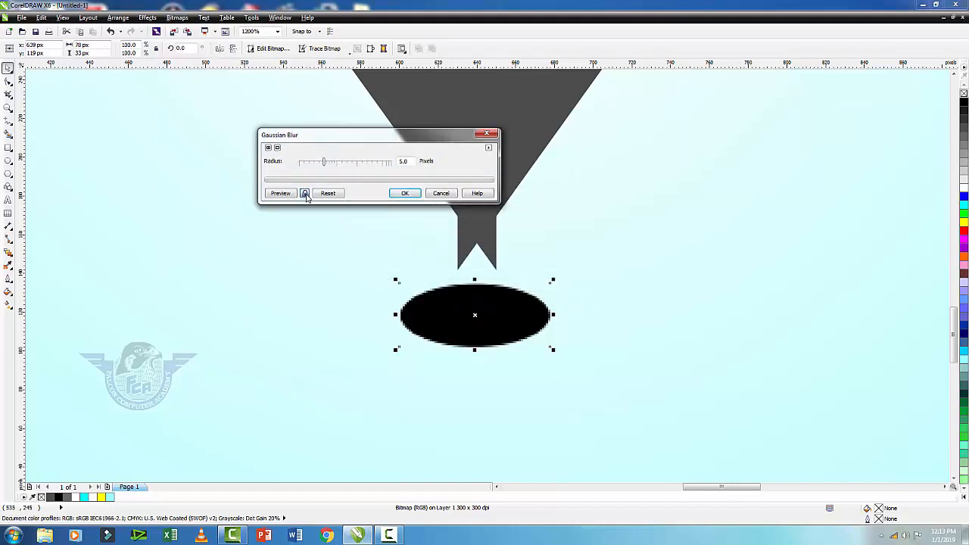
left_click(344, 165)
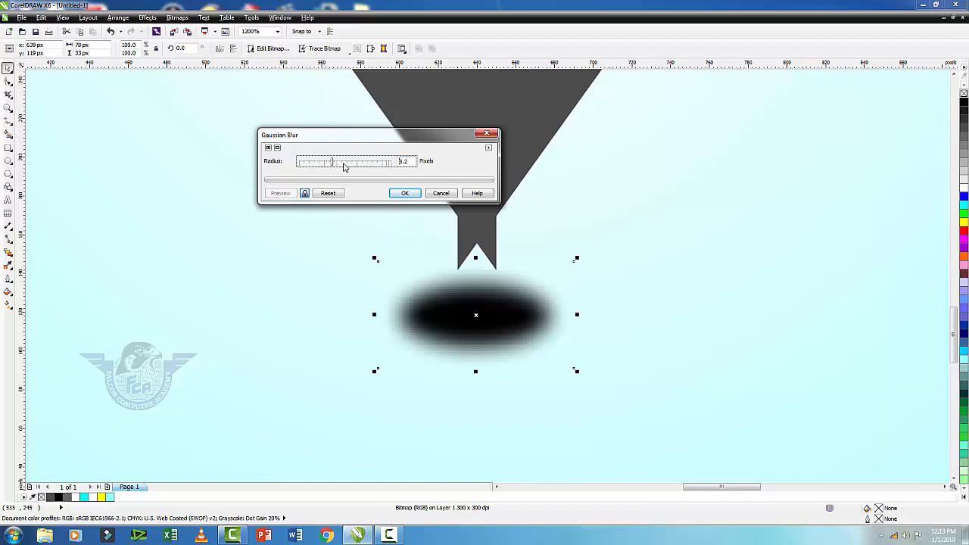
left_click(360, 166)
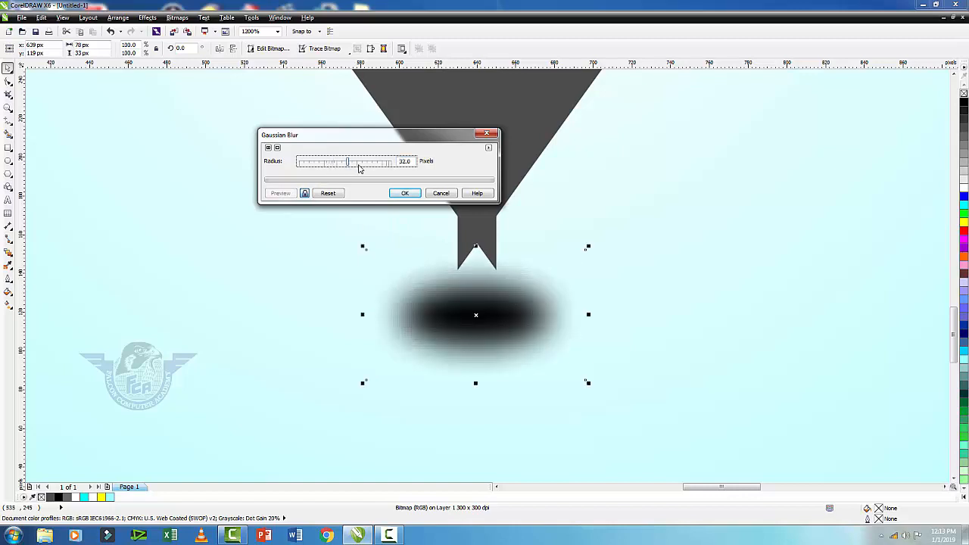
left_click_drag(351, 166, 343, 165)
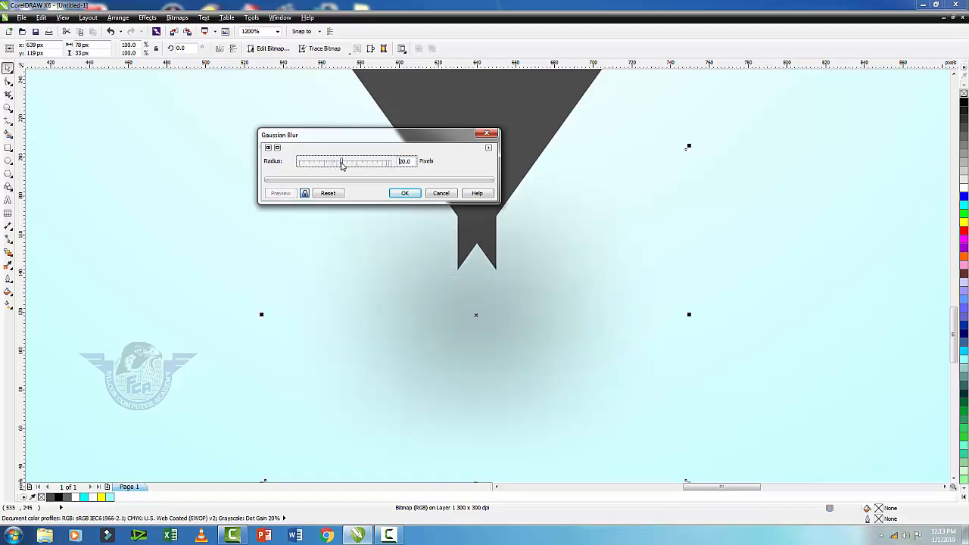
left_click(405, 193)
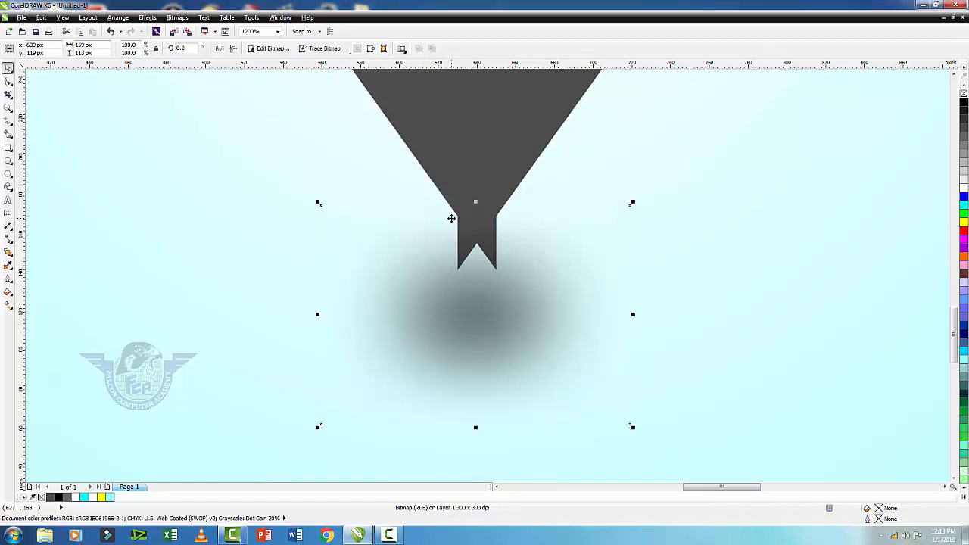
Group the emblem with its blurred shadow and centre the group vertically on the page
scroll(455, 220, "down", 3)
scroll(433, 221, "down", 2)
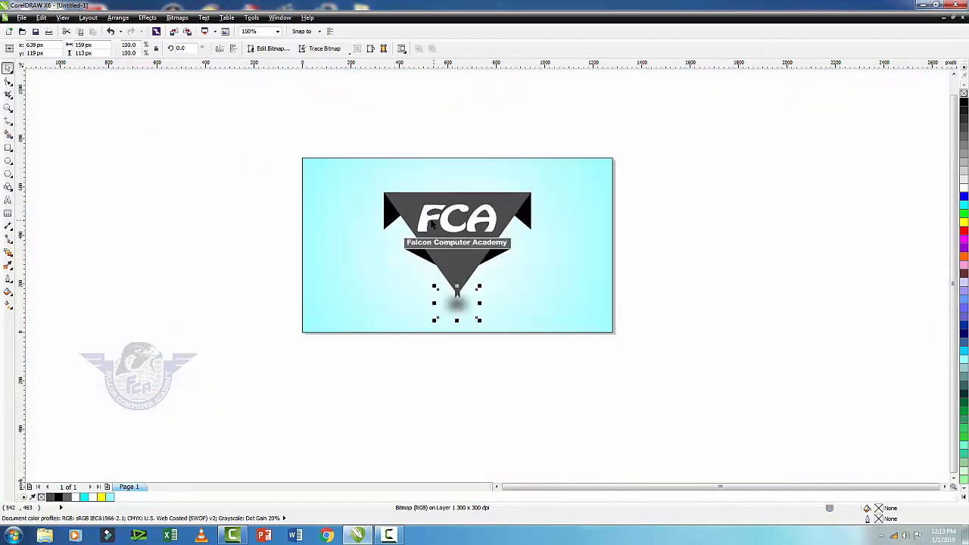
left_click_drag(273, 146, 551, 326)
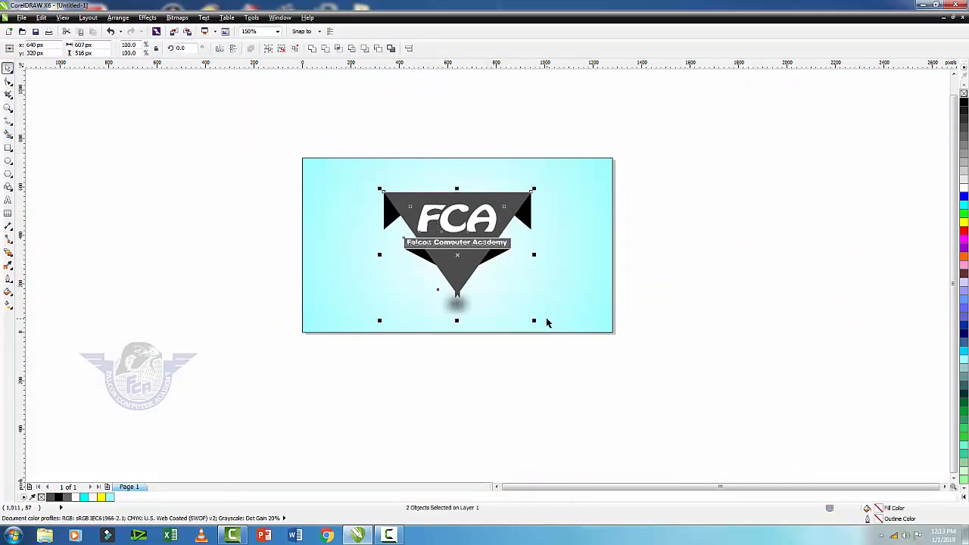
key("ctrl+g")
key("Up")
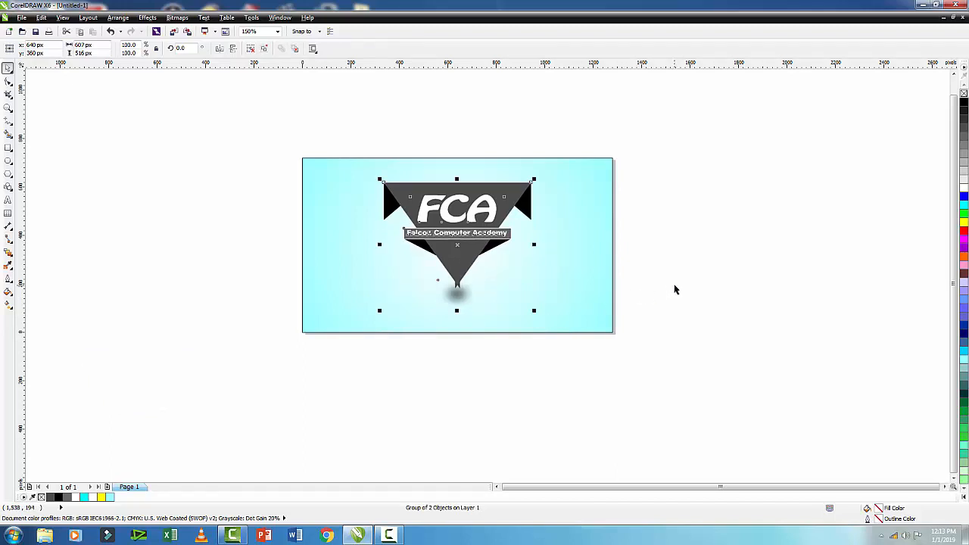
key("shift+F2")
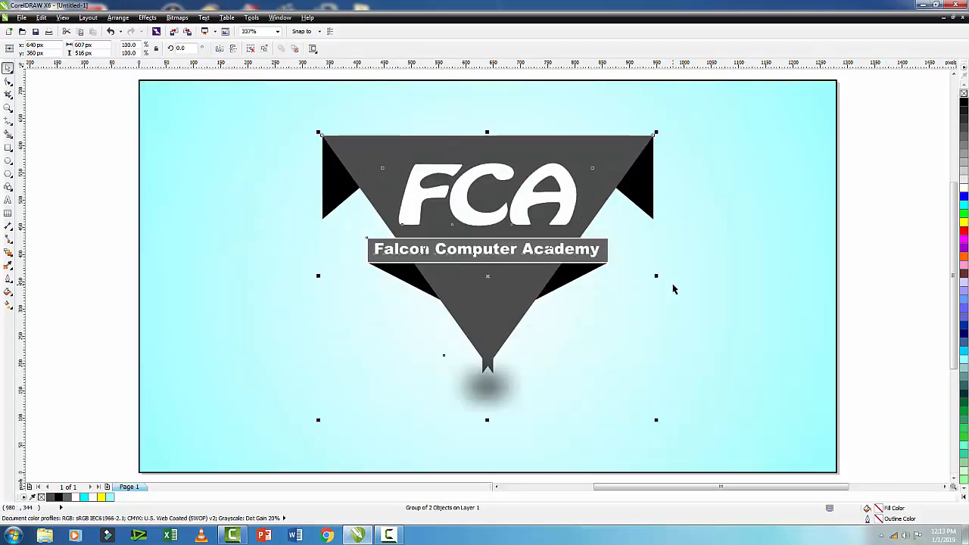